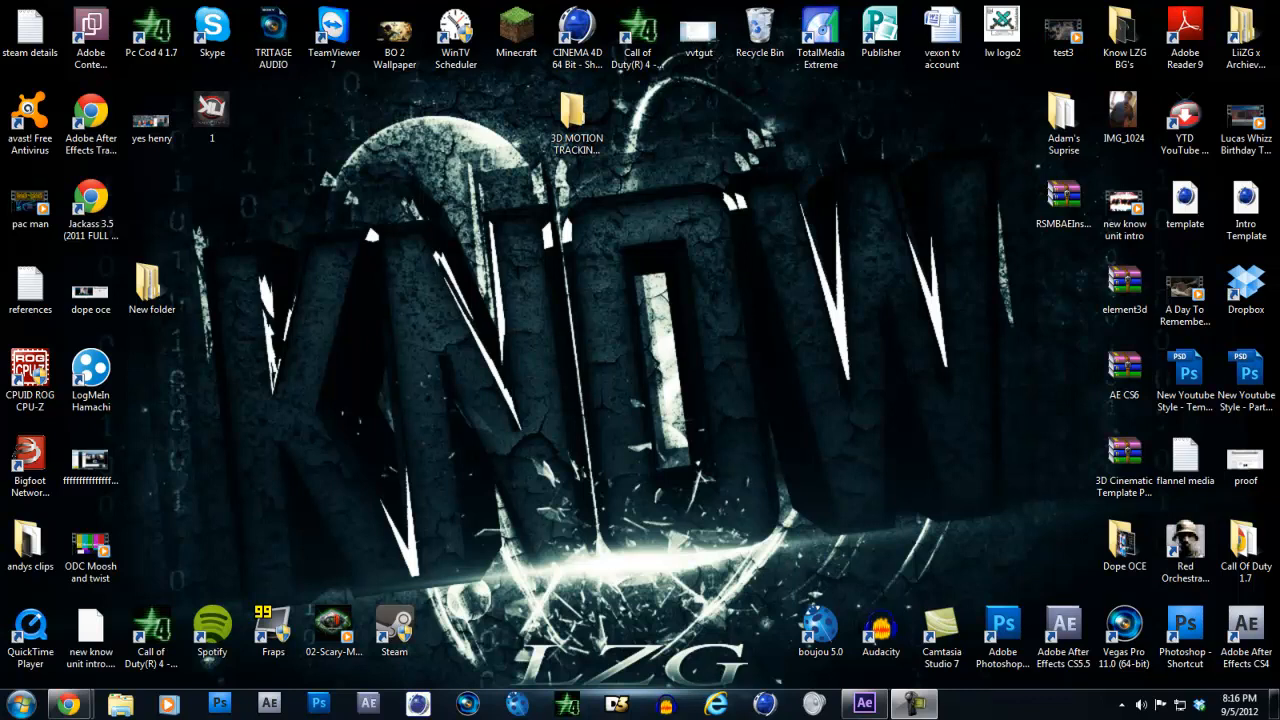
pyautogui.moveTo(820, 625); pyautogui.dragTo(516, 292)
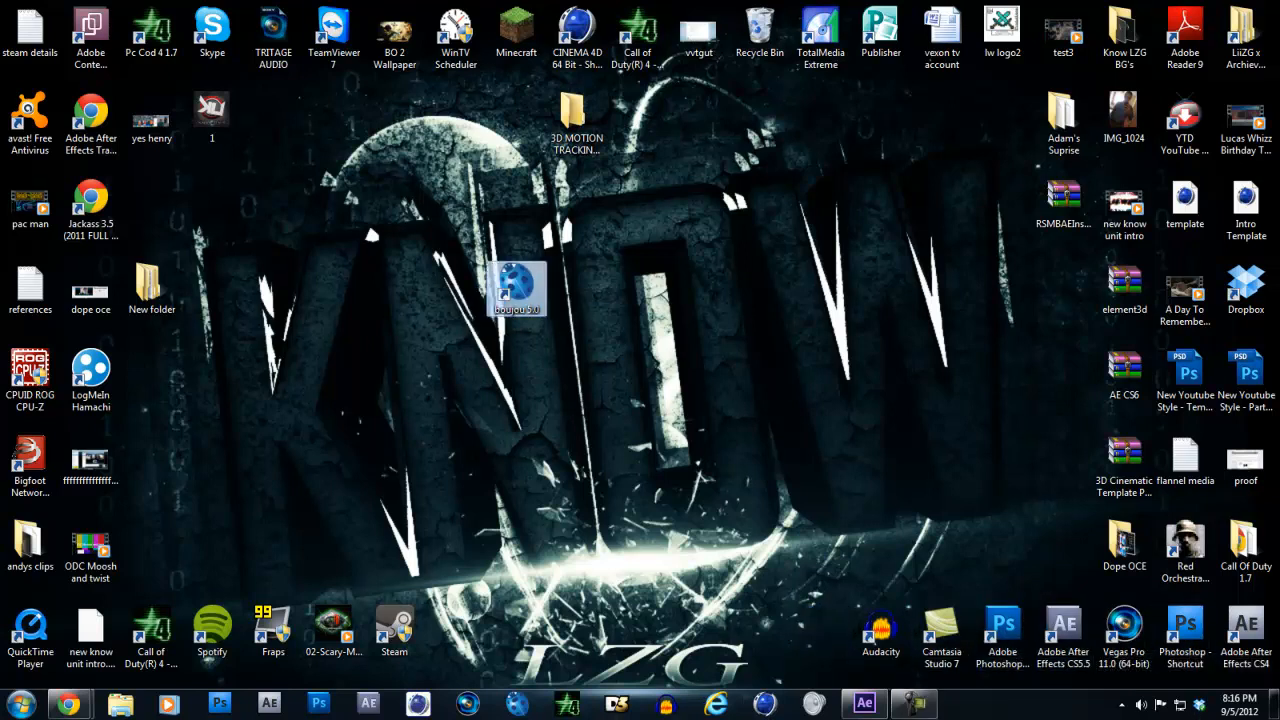
pyautogui.moveTo(576, 25); pyautogui.dragTo(576, 283)
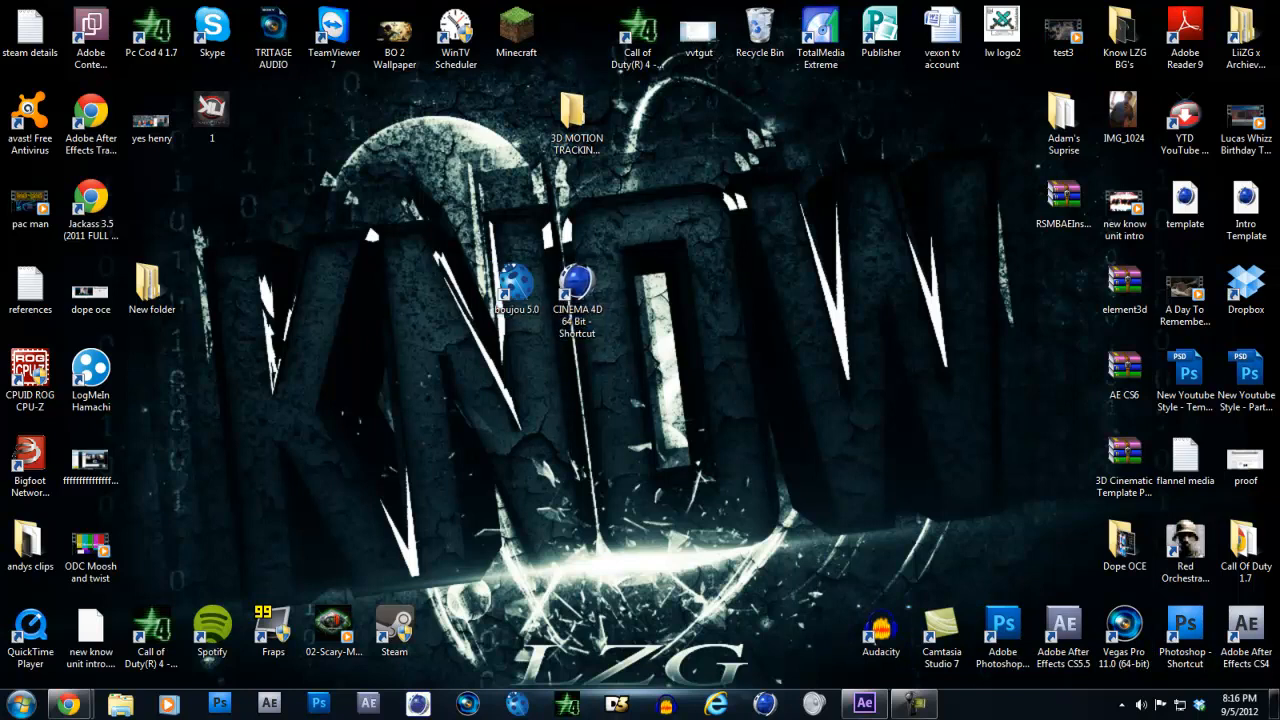
pyautogui.moveTo(1063, 625); pyautogui.dragTo(638, 284)
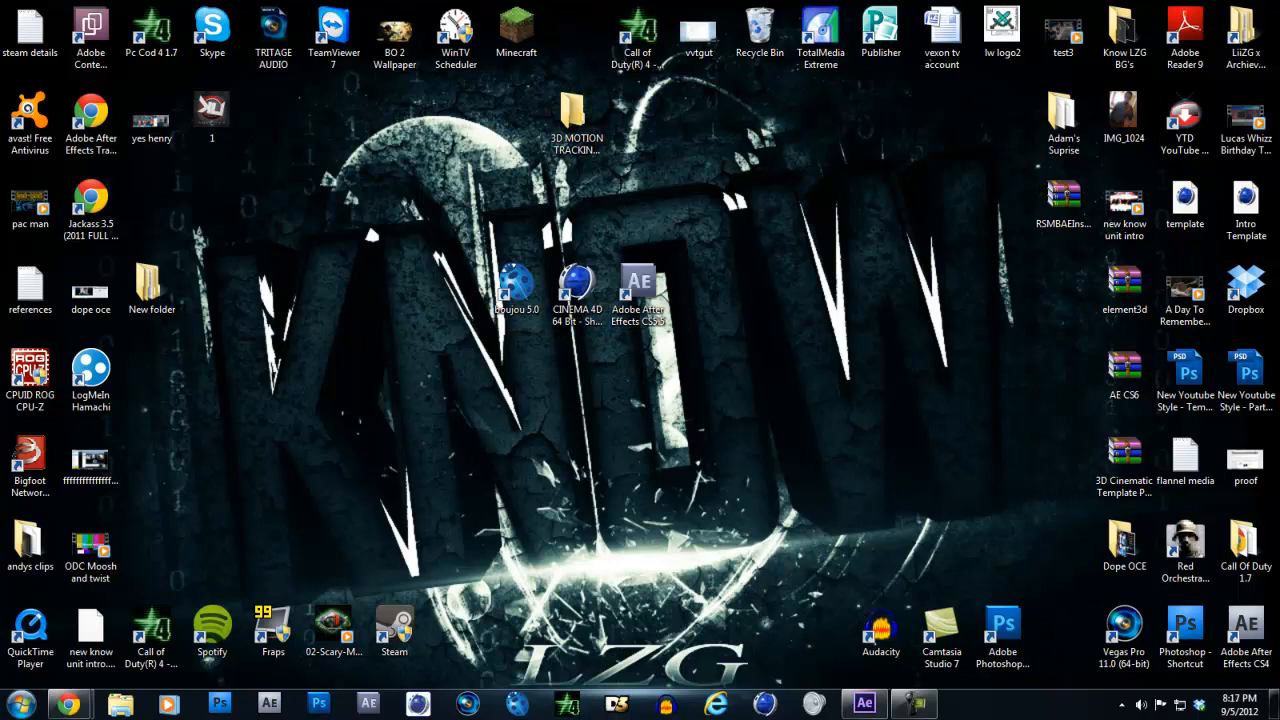
pyautogui.moveTo(638, 284); pyautogui.dragTo(1063, 628)
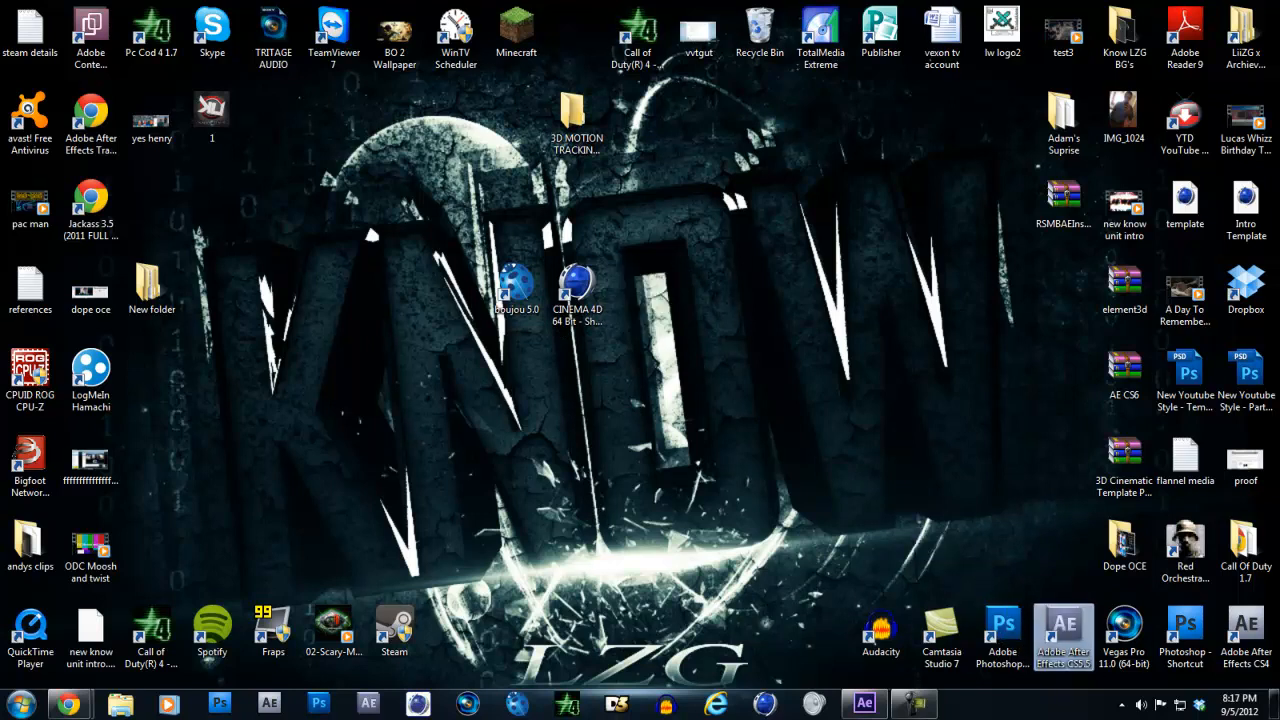
pyautogui.moveTo(576, 283); pyautogui.dragTo(576, 32)
pyautogui.moveTo(517, 285); pyautogui.dragTo(820, 625)
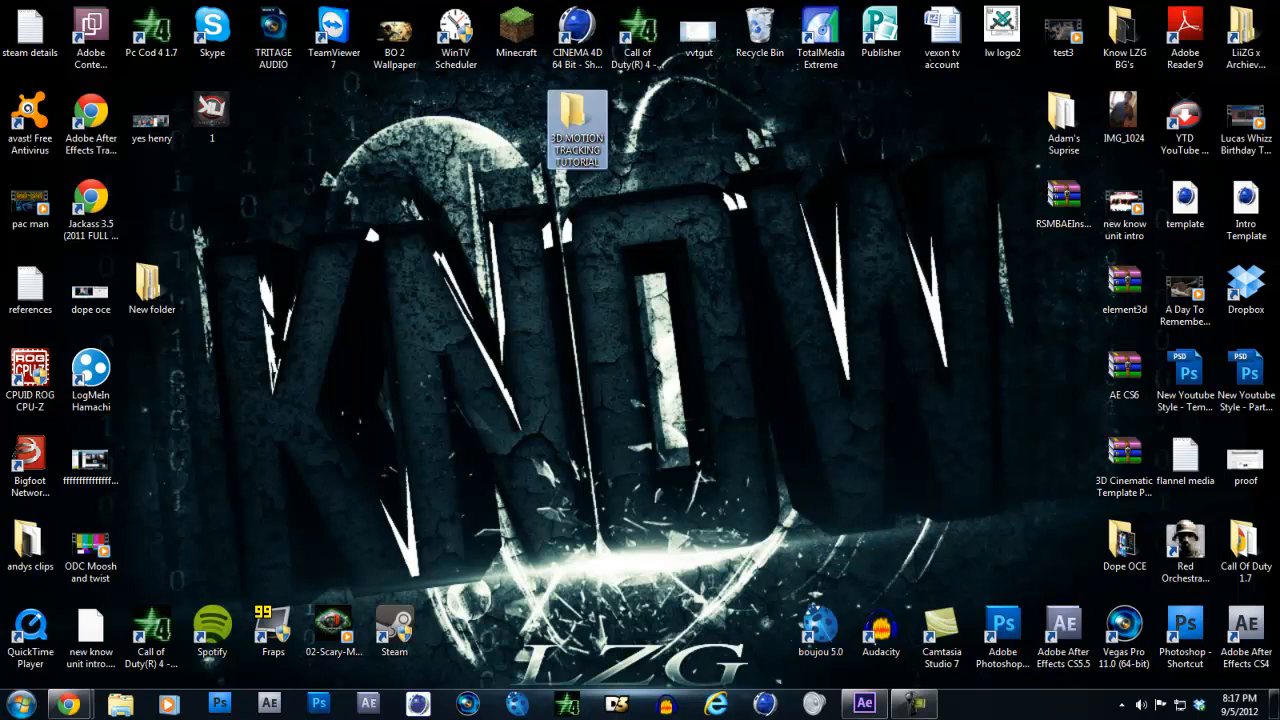
# Open the 3D MOTION TRACKING TUTORIAL folder on the desktop and play the cinnematic clip to preview it
pyautogui.press('Return')
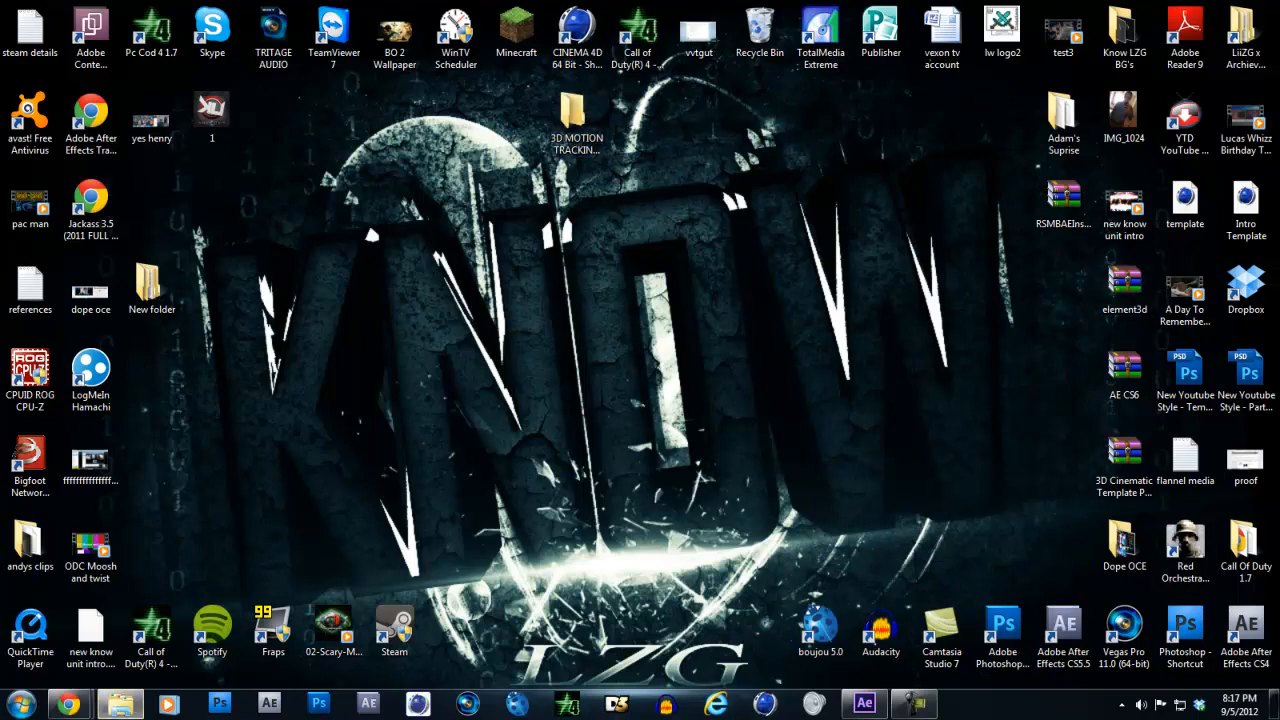
pyautogui.moveTo(1279, 39); pyautogui.dragTo(680, 0)
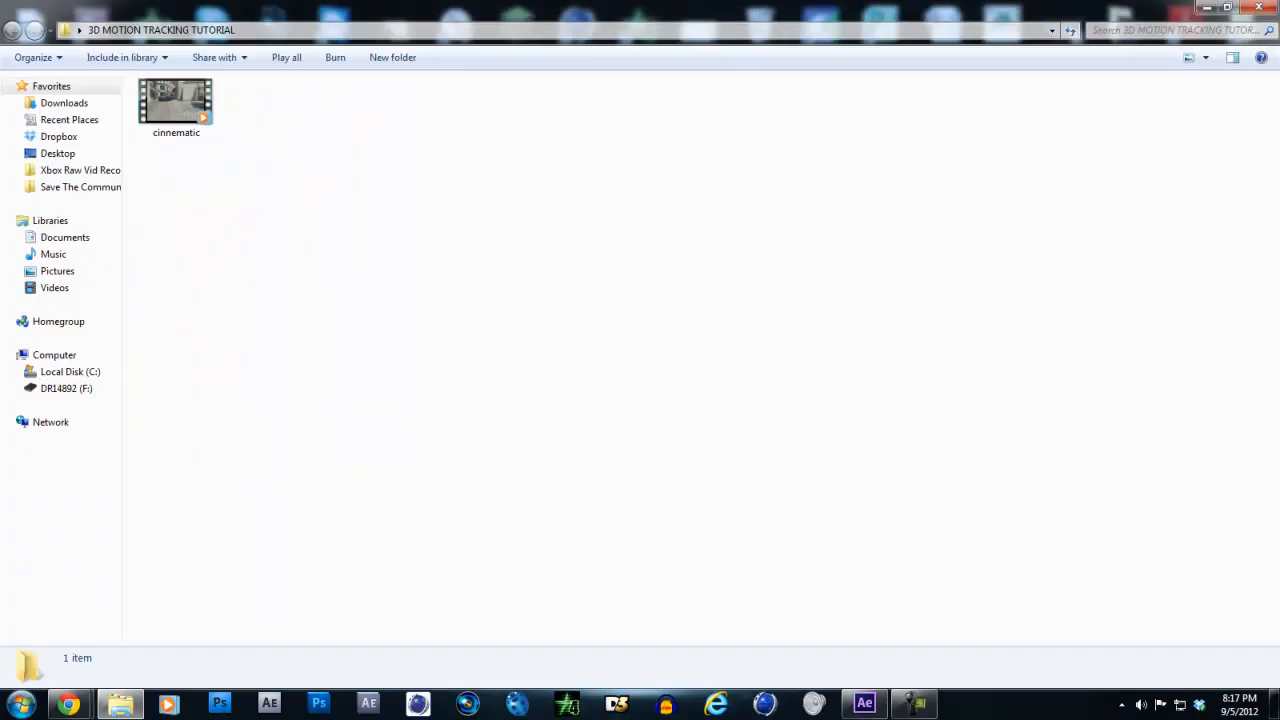
pyautogui.doubleClick(176, 106)
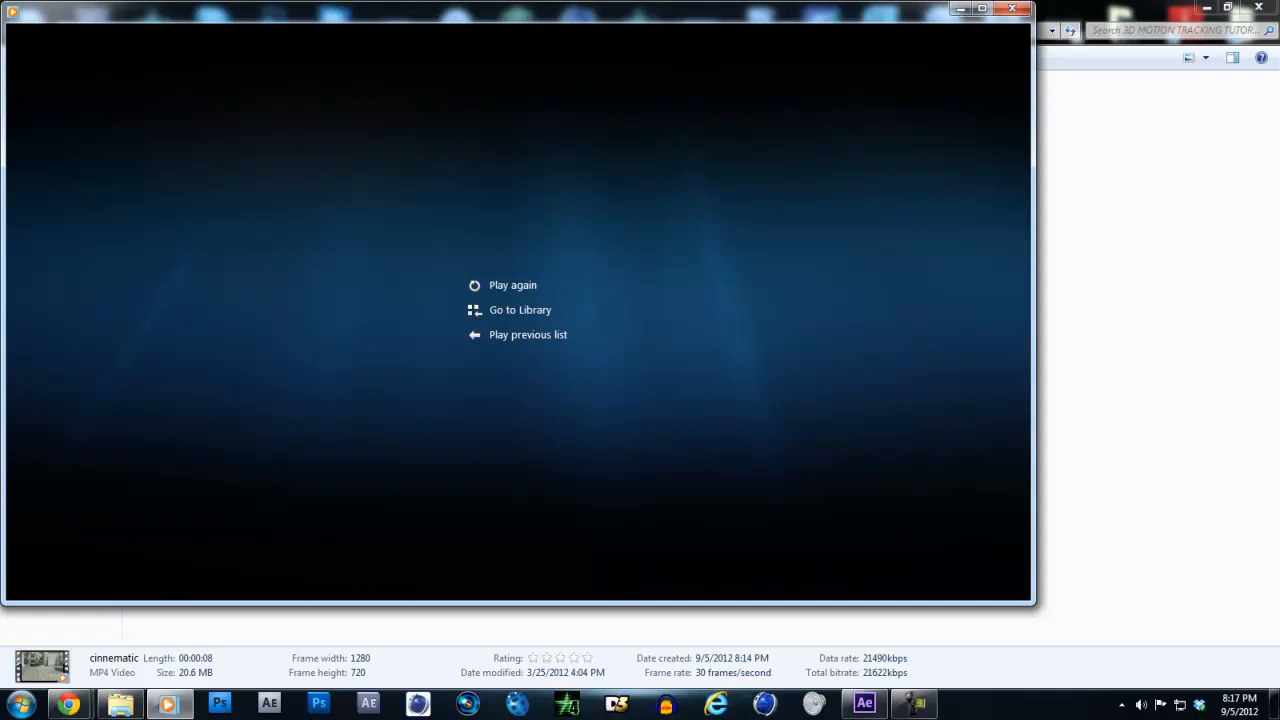
pyautogui.click(1012, 8)
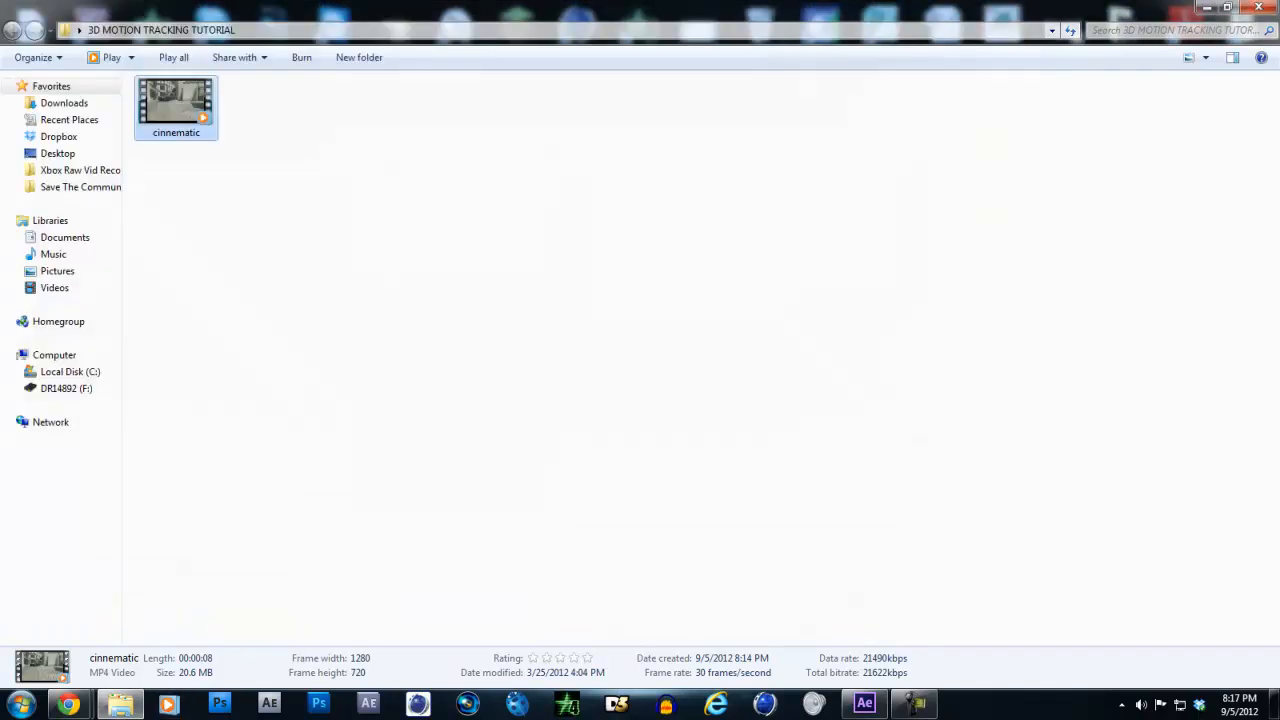
pyautogui.click(640, 300)
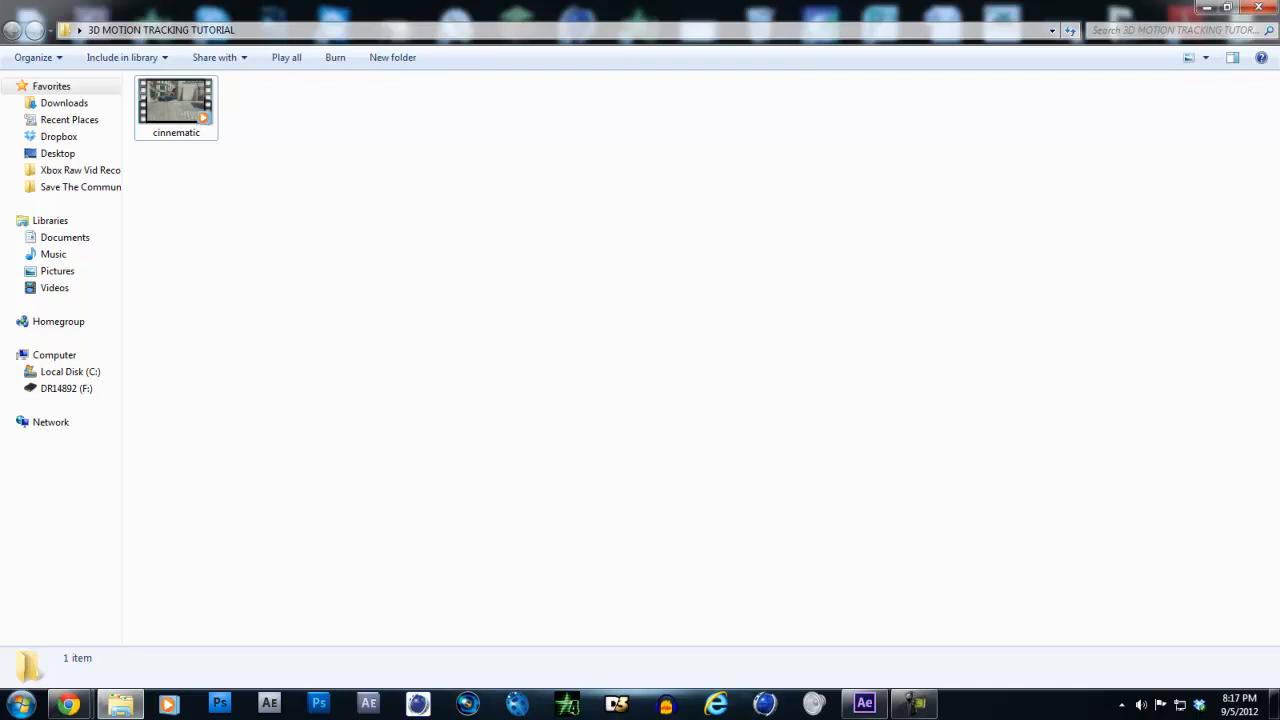
# Switch to After Effects, import the cinnematic video from the folder, and create a composition from that footage
pyautogui.click(176, 106)
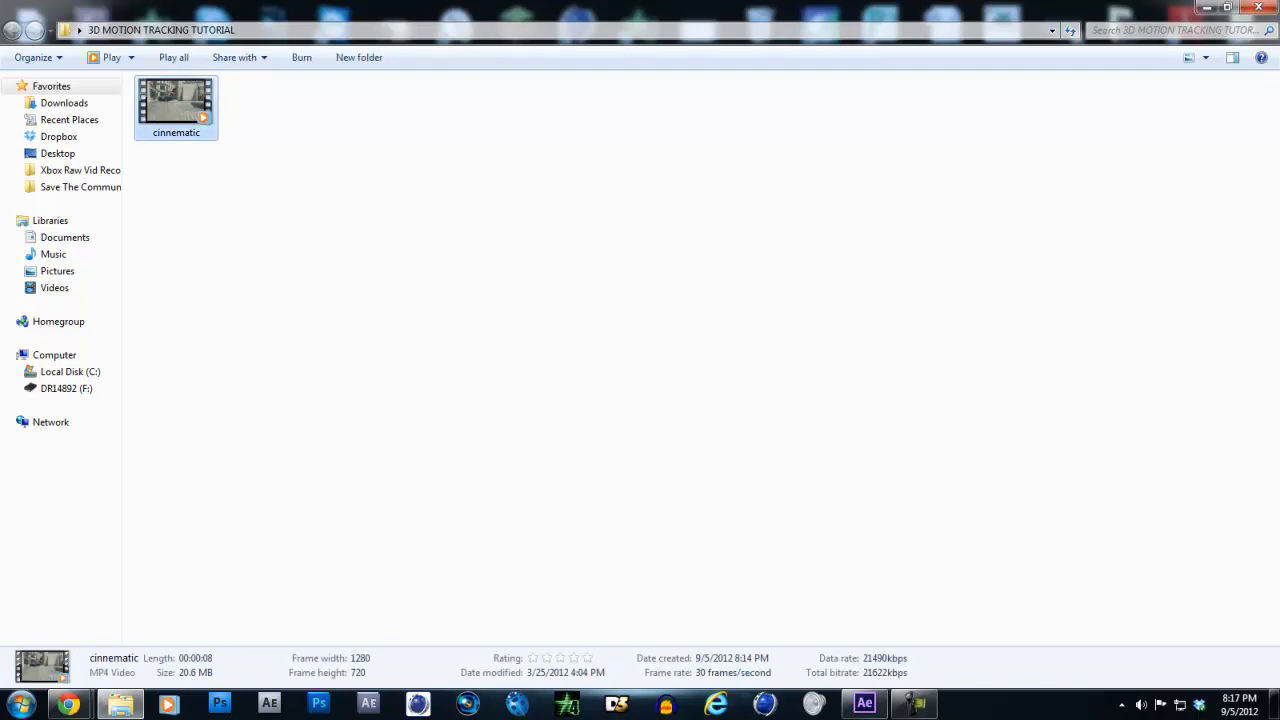
pyautogui.moveTo(176, 106); pyautogui.dragTo(30, 80)
pyautogui.click(120, 704)
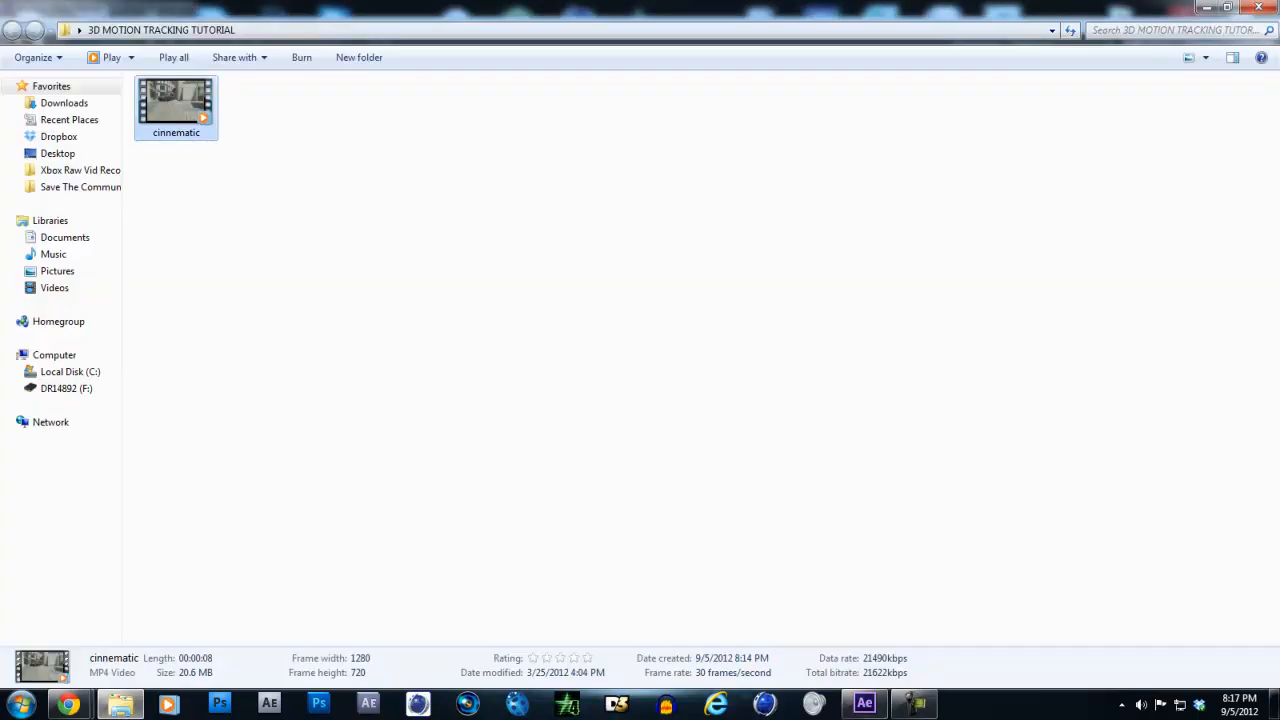
pyautogui.moveTo(560, 8); pyautogui.dragTo(686, 260)
pyautogui.moveTo(515, 360); pyautogui.dragTo(124, 270)
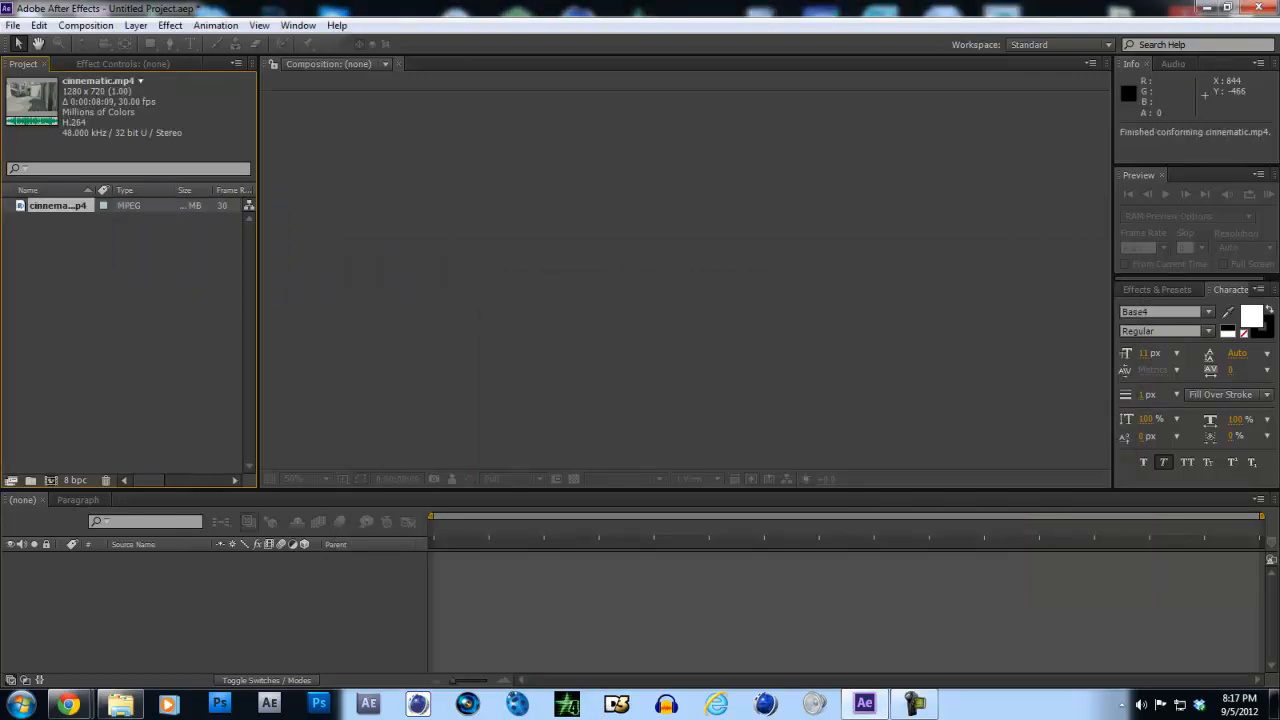
pyautogui.moveTo(57, 206); pyautogui.dragTo(174, 626)
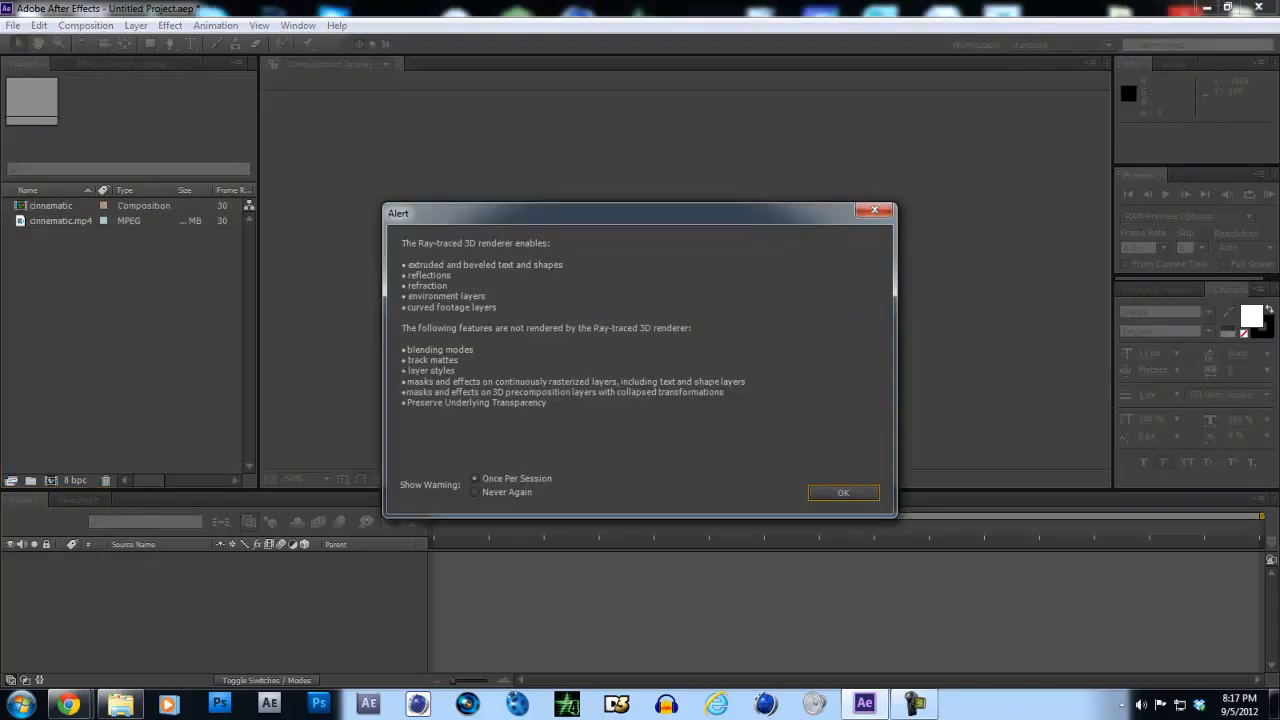
pyautogui.press('Return')
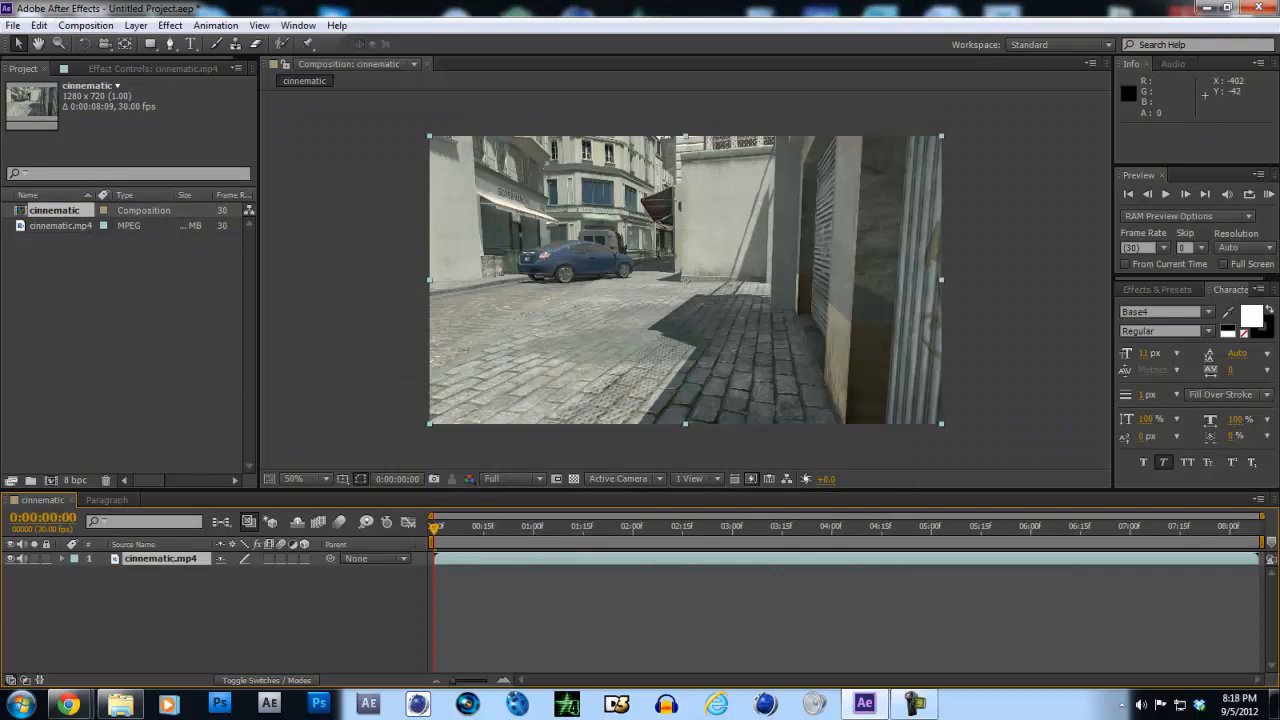
# Switch the cinnematic composition's renderer to Classic 3D and back to Ray-traced 3D in its advanced settings
pyautogui.click(86, 25)
pyautogui.click(130, 68)
pyautogui.click(522, 236)
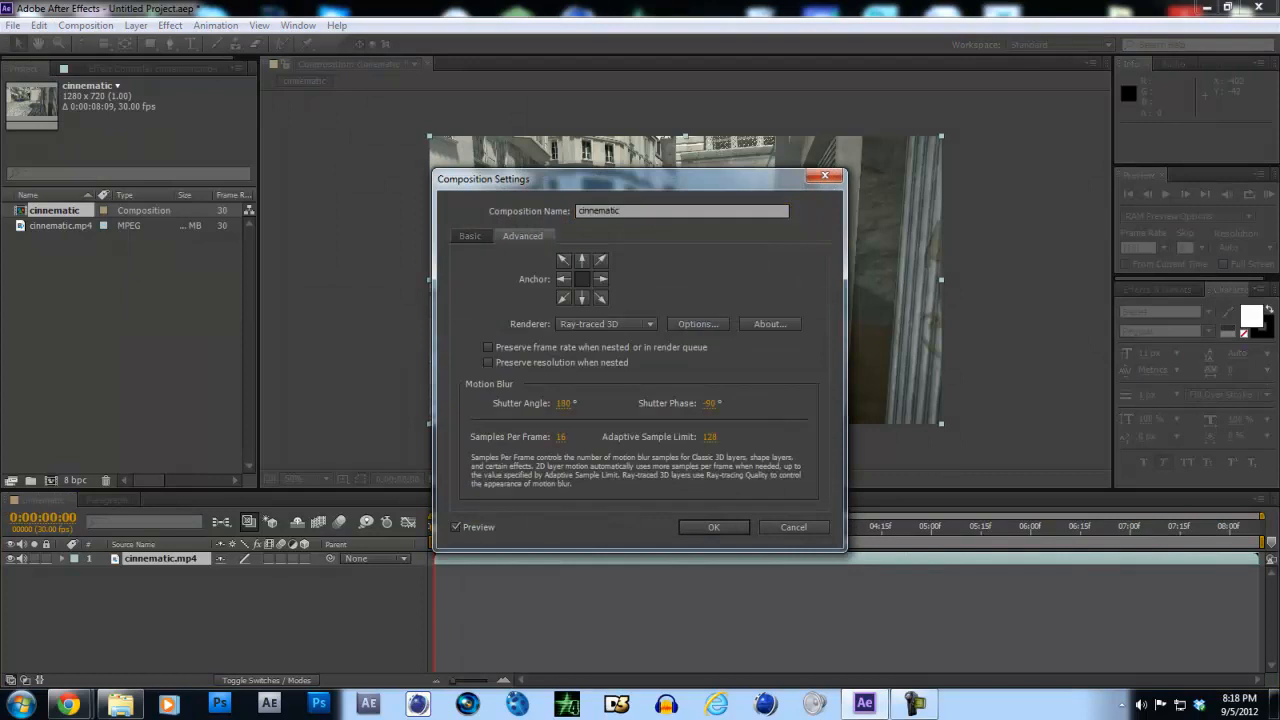
pyautogui.click(605, 324)
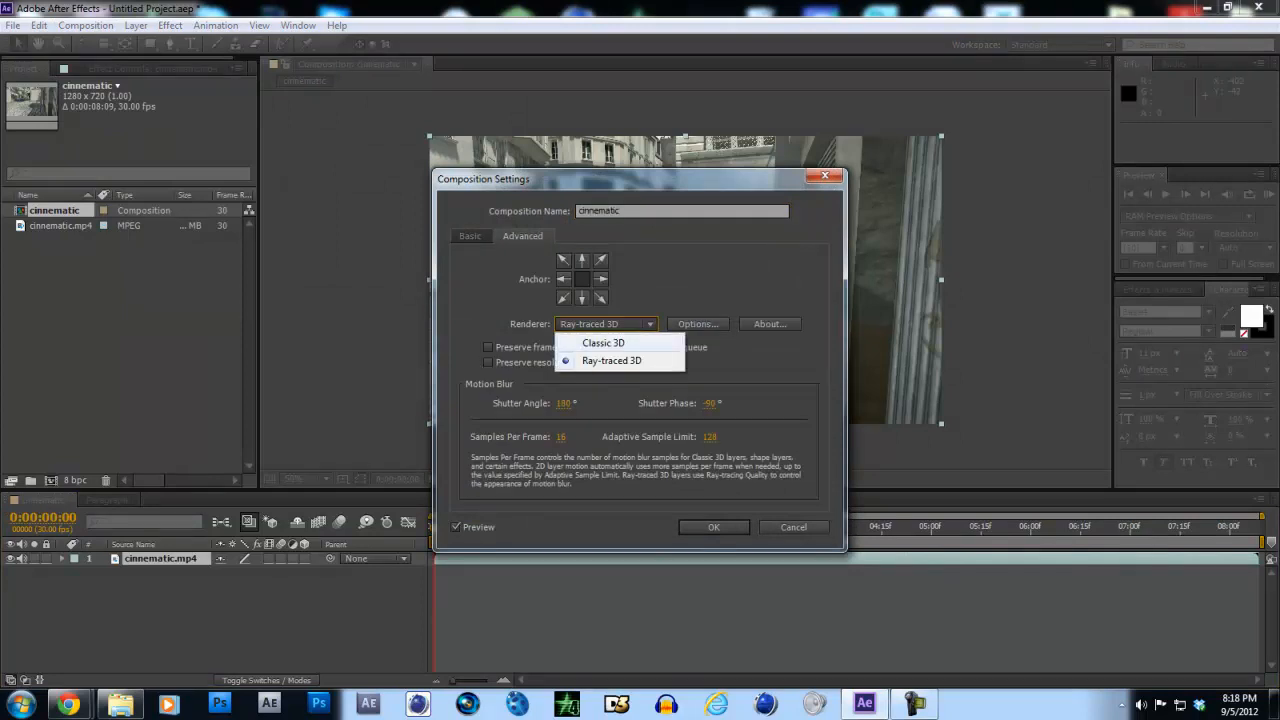
pyautogui.click(600, 340)
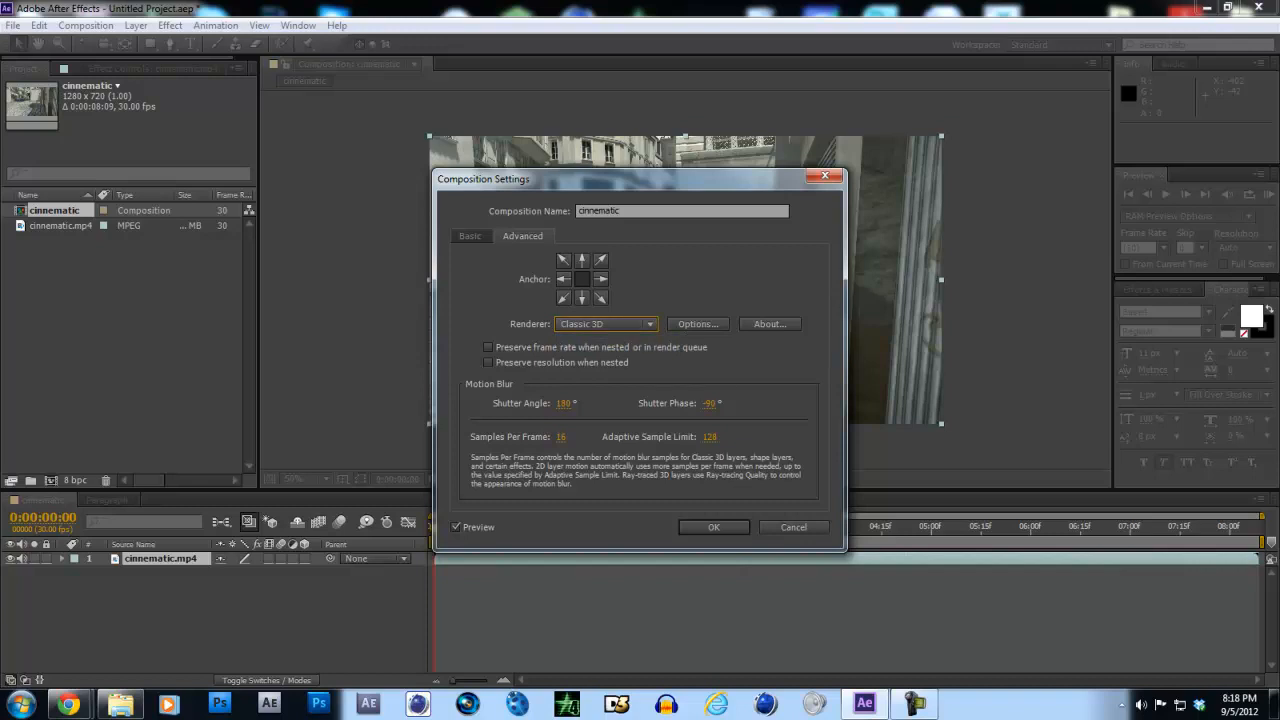
pyautogui.click(620, 324)
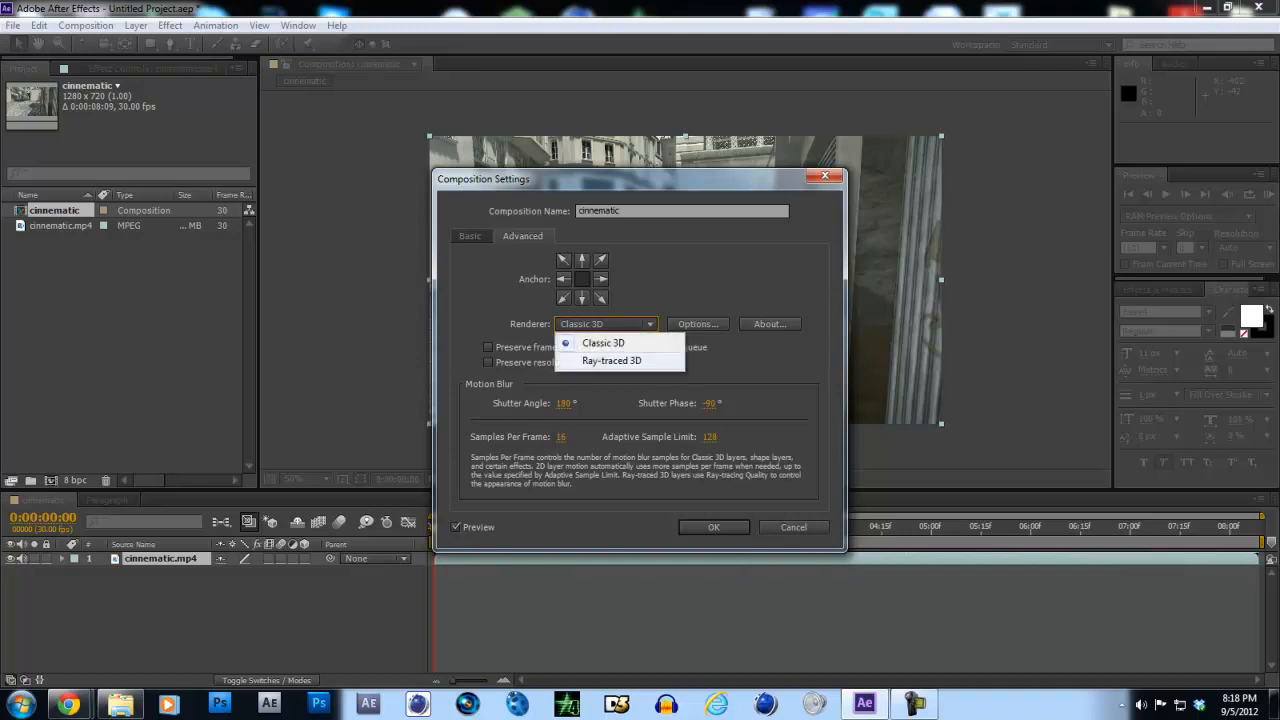
pyautogui.click(611, 360)
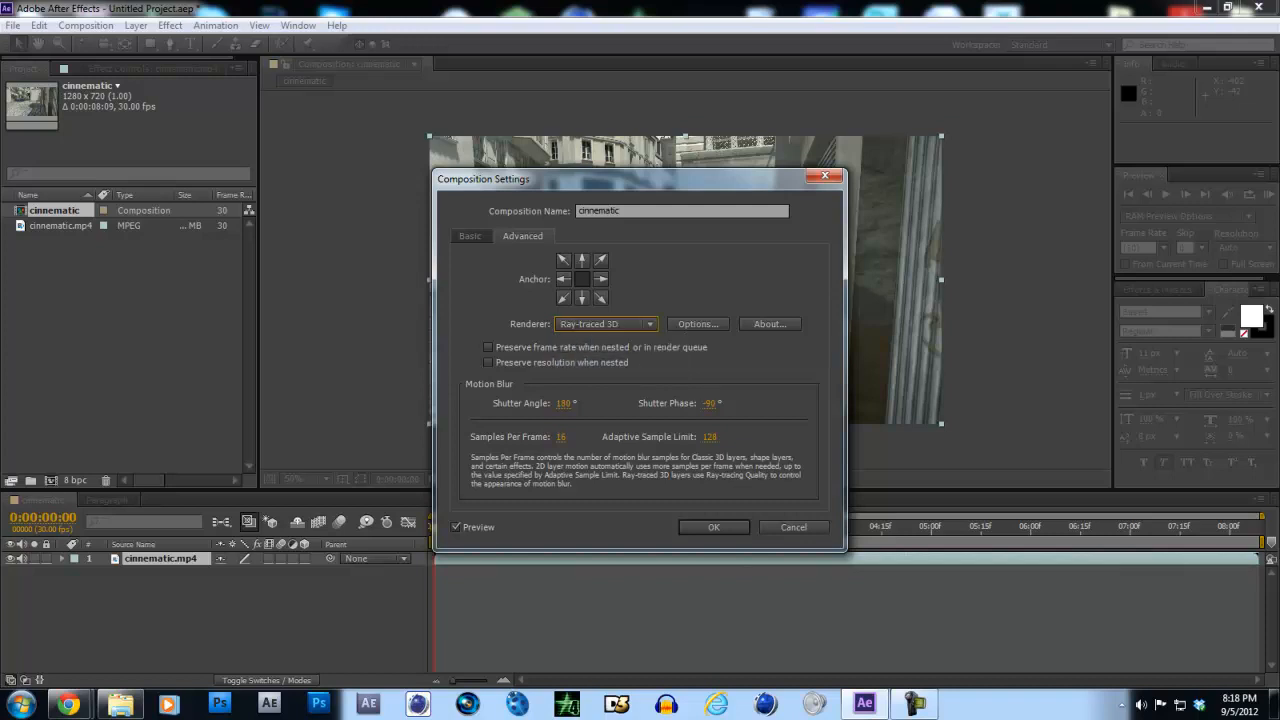
pyautogui.click(713, 527)
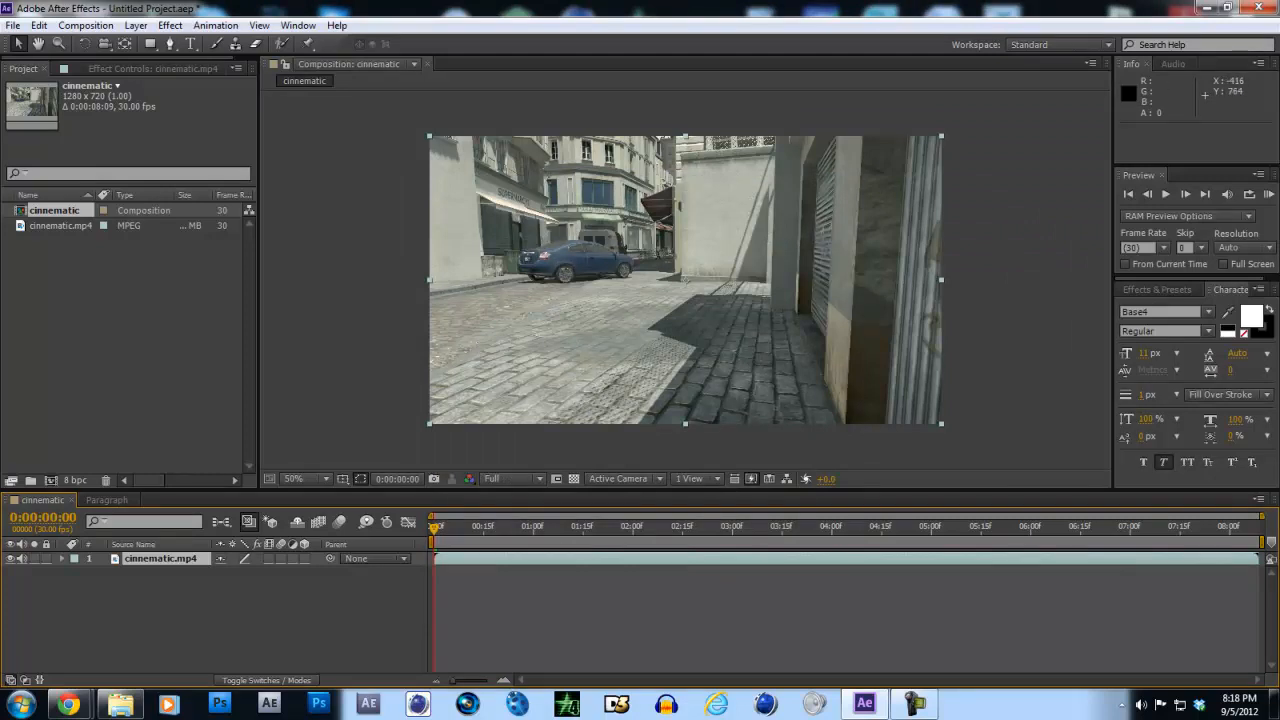
# Run Track Camera on the cinnematic.mp4 layer to analyze and solve the shot's camera movement
pyautogui.click(160, 559)
pyautogui.rightClick(174, 559)
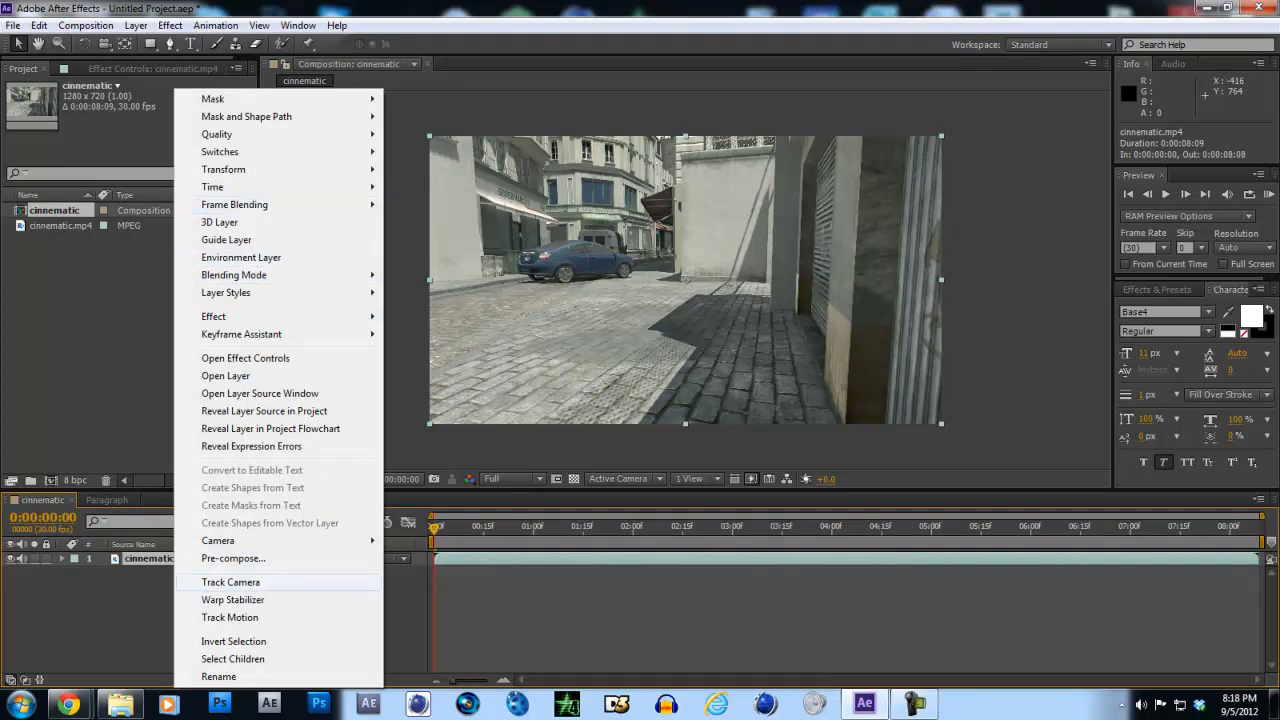
pyautogui.click(230, 582)
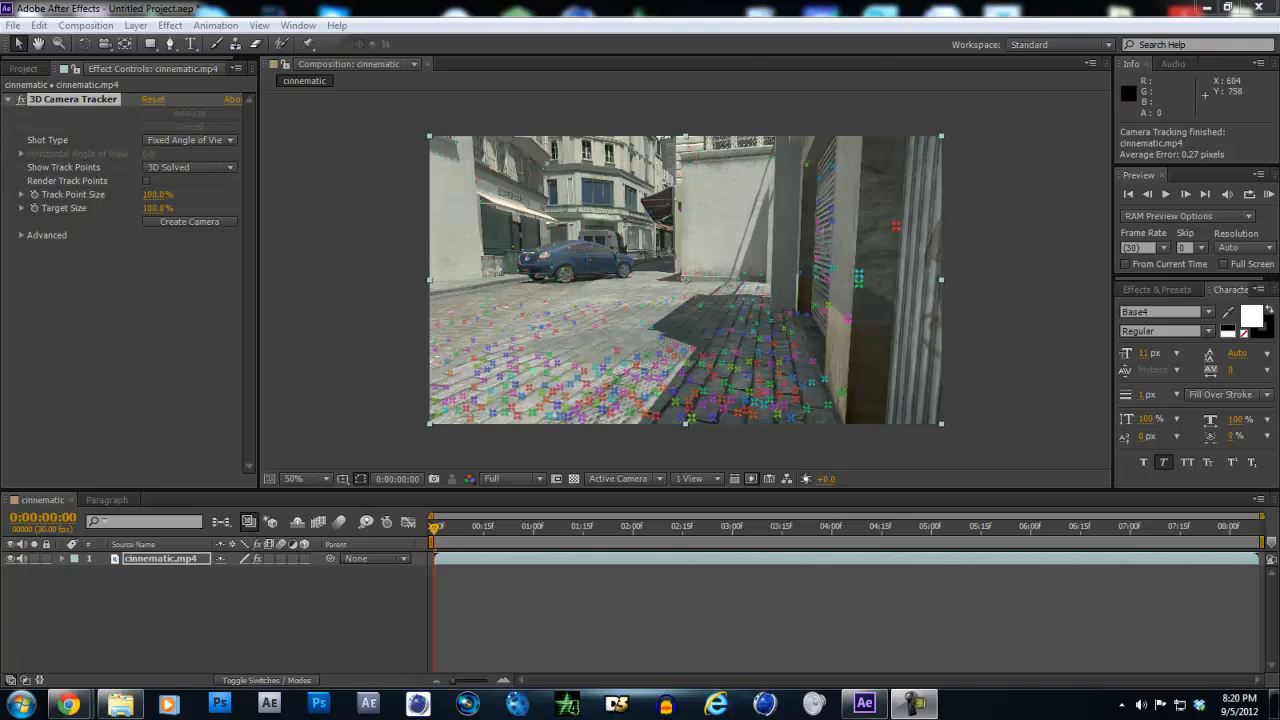
# Display the 3D Camera Tracker's points and examine how they follow the street and walls at different times in the clip
pyautogui.click(834, 527)
pyautogui.click(803, 527)
pyautogui.click(706, 527)
pyautogui.click(706, 608)
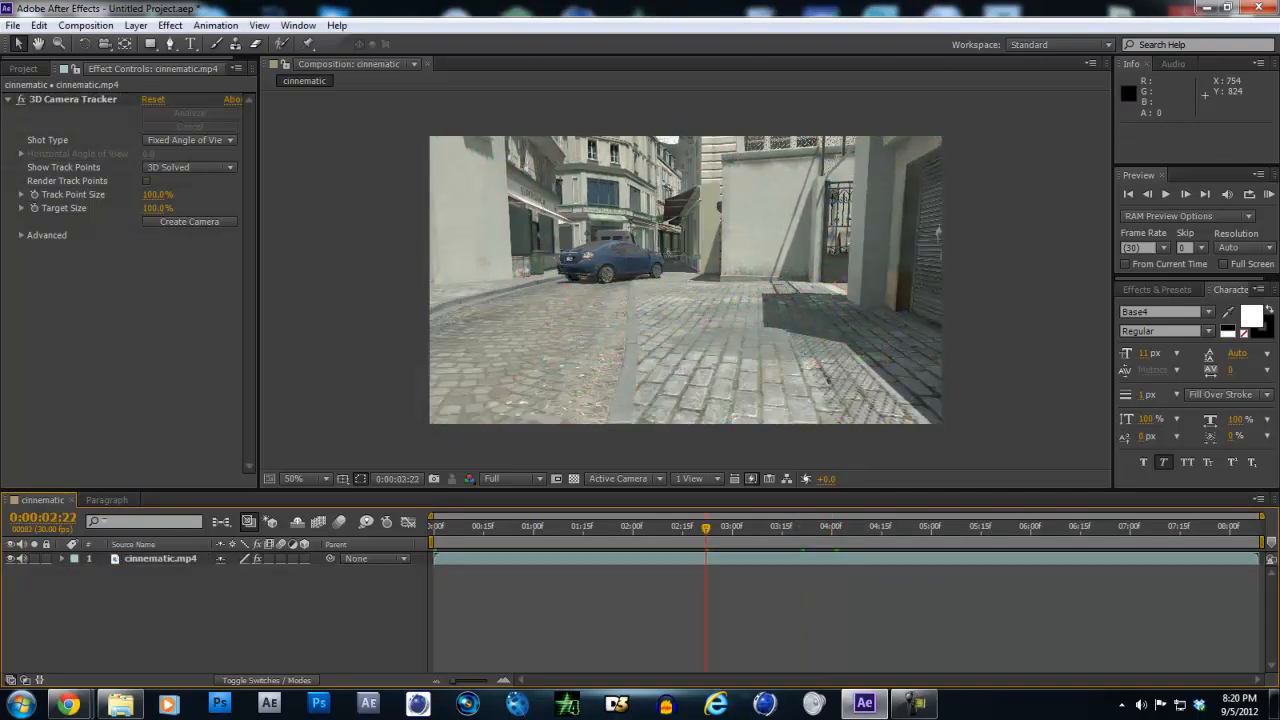
pyautogui.click(708, 559)
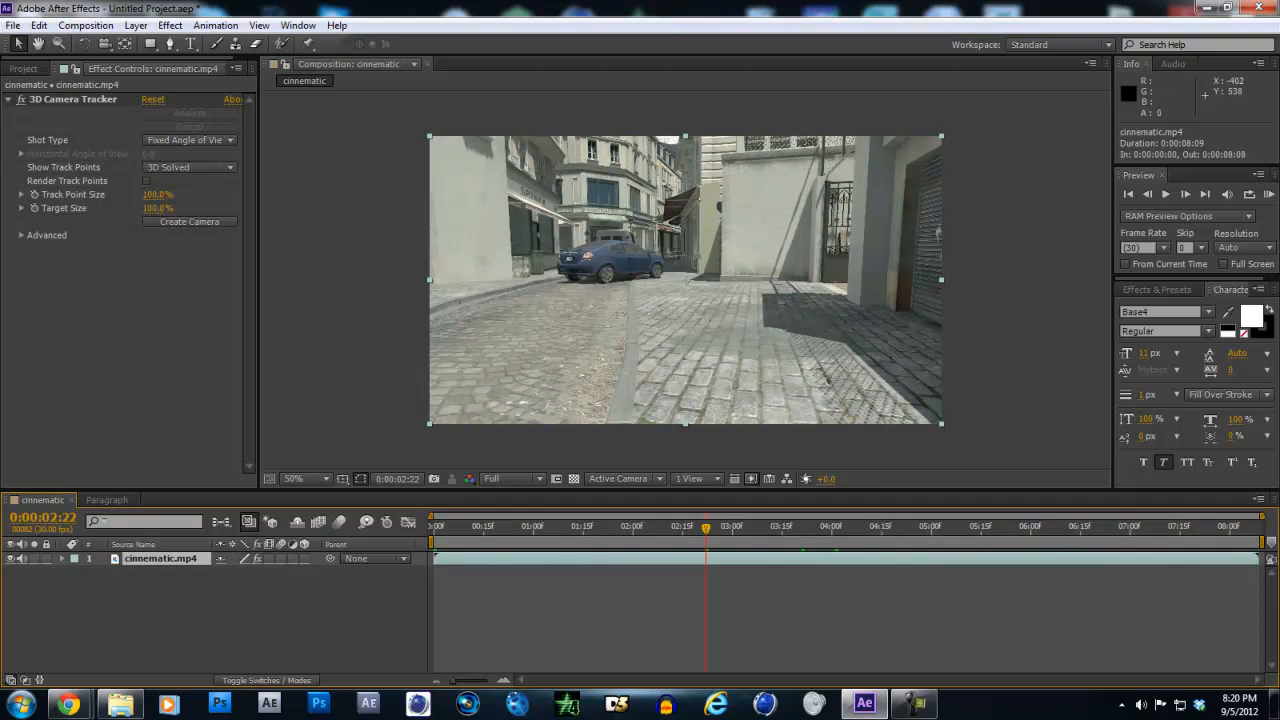
pyautogui.click(73, 99)
pyautogui.moveTo(706, 527); pyautogui.dragTo(808, 527)
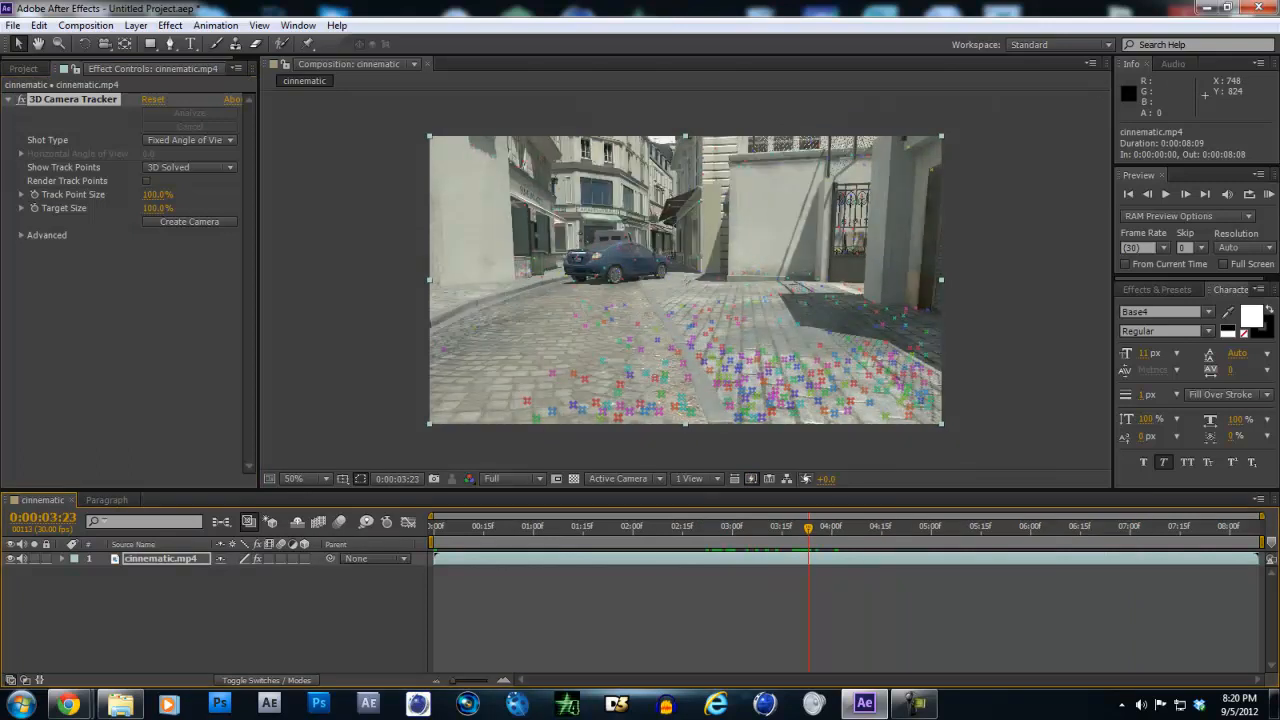
pyautogui.moveTo(808, 527); pyautogui.dragTo(530, 527)
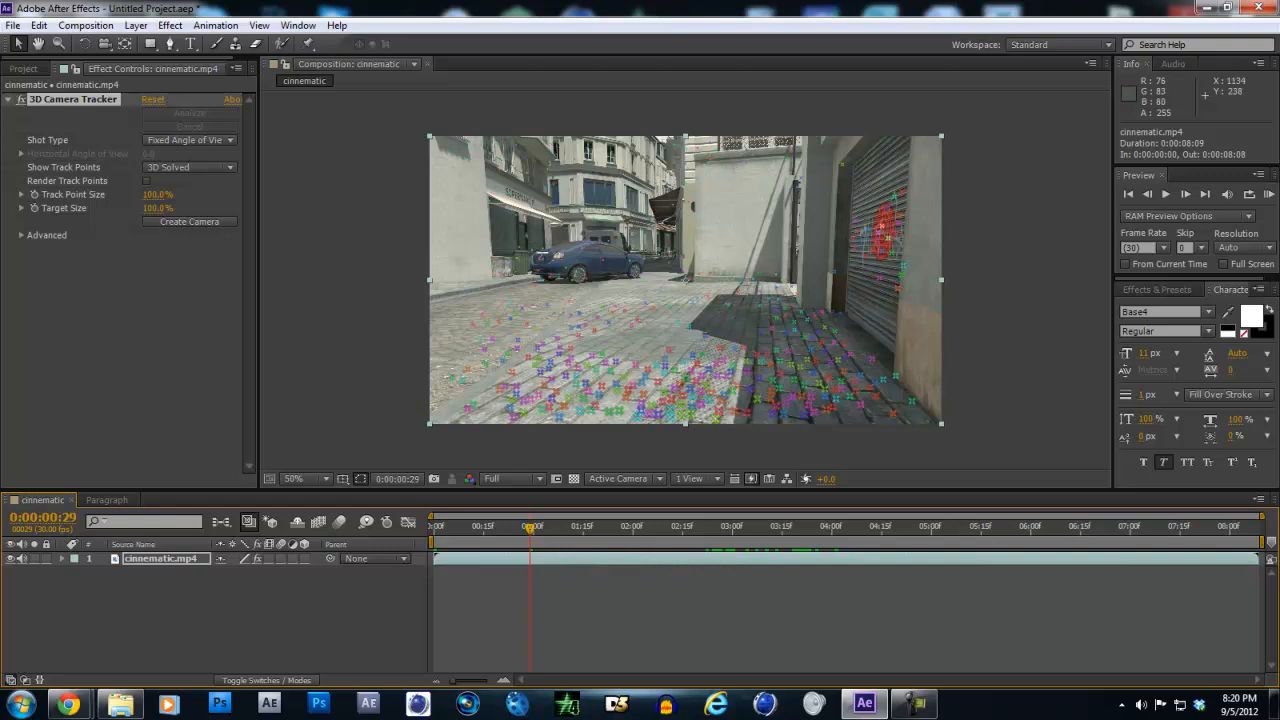
pyautogui.press('space')
pyautogui.press('space')
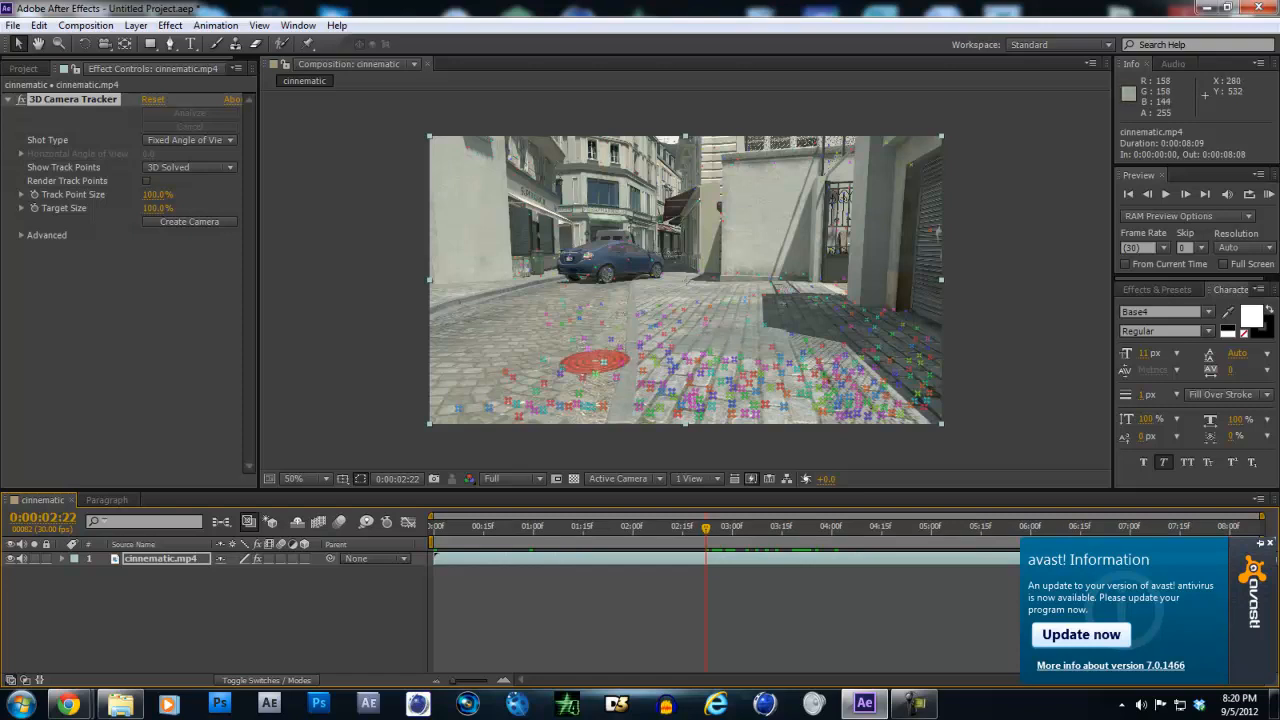
# At 0:00:02:22, select a group of track points on the pavement and create a text layer and camera from them
pyautogui.moveTo(655, 312)
pyautogui.mouseDown()
pyautogui.moveTo(641, 351)
pyautogui.moveTo(732, 354)
pyautogui.moveTo(680, 312)
pyautogui.moveTo(652, 313)
pyautogui.mouseUp()
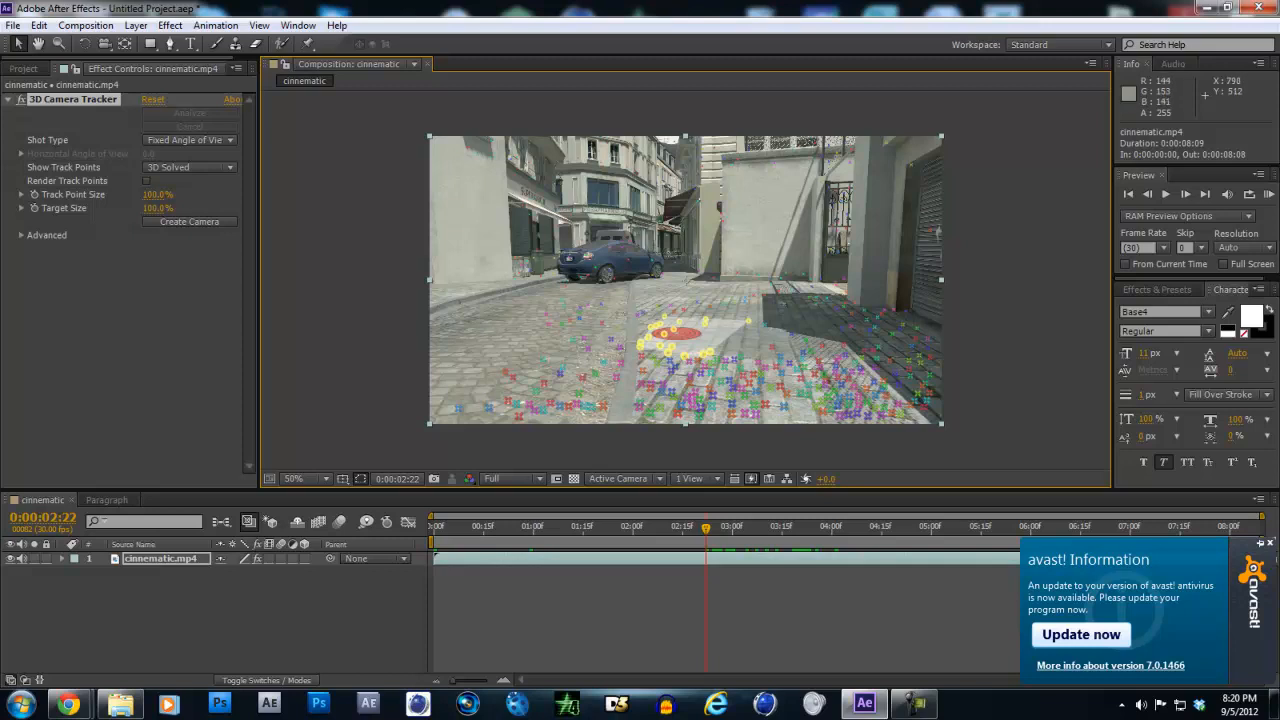
pyautogui.rightClick(755, 382)
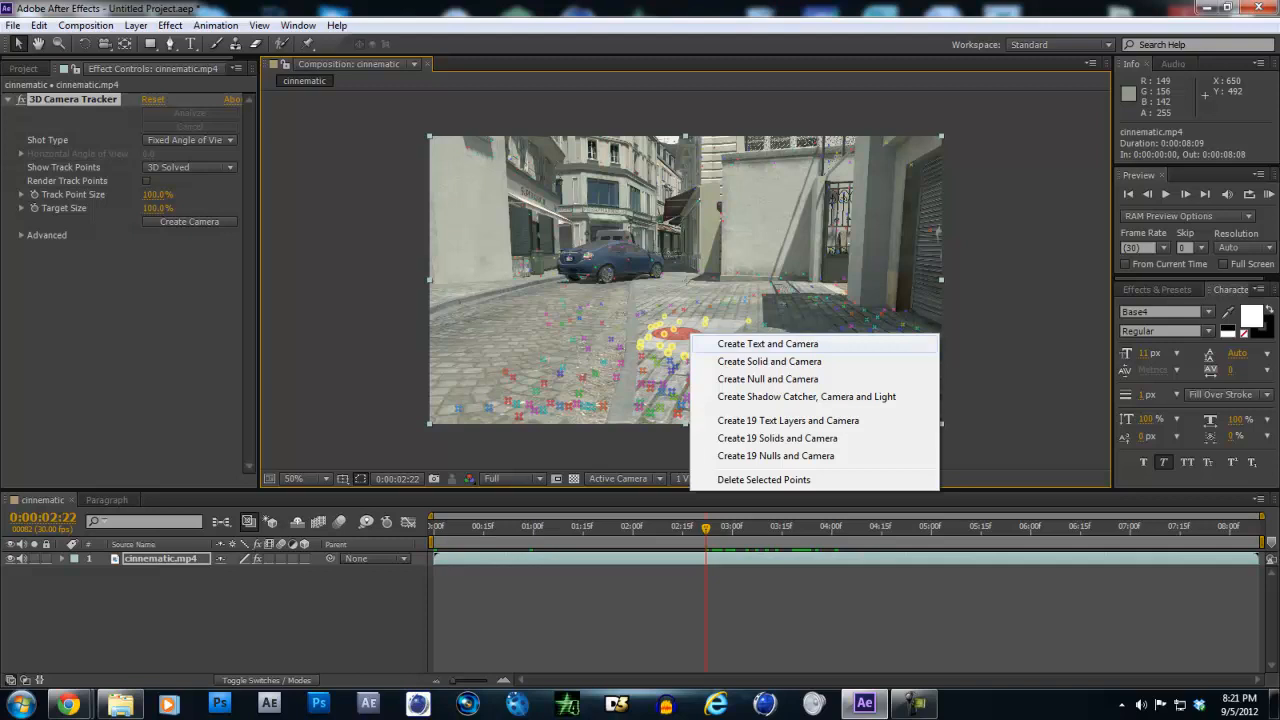
pyautogui.click(768, 344)
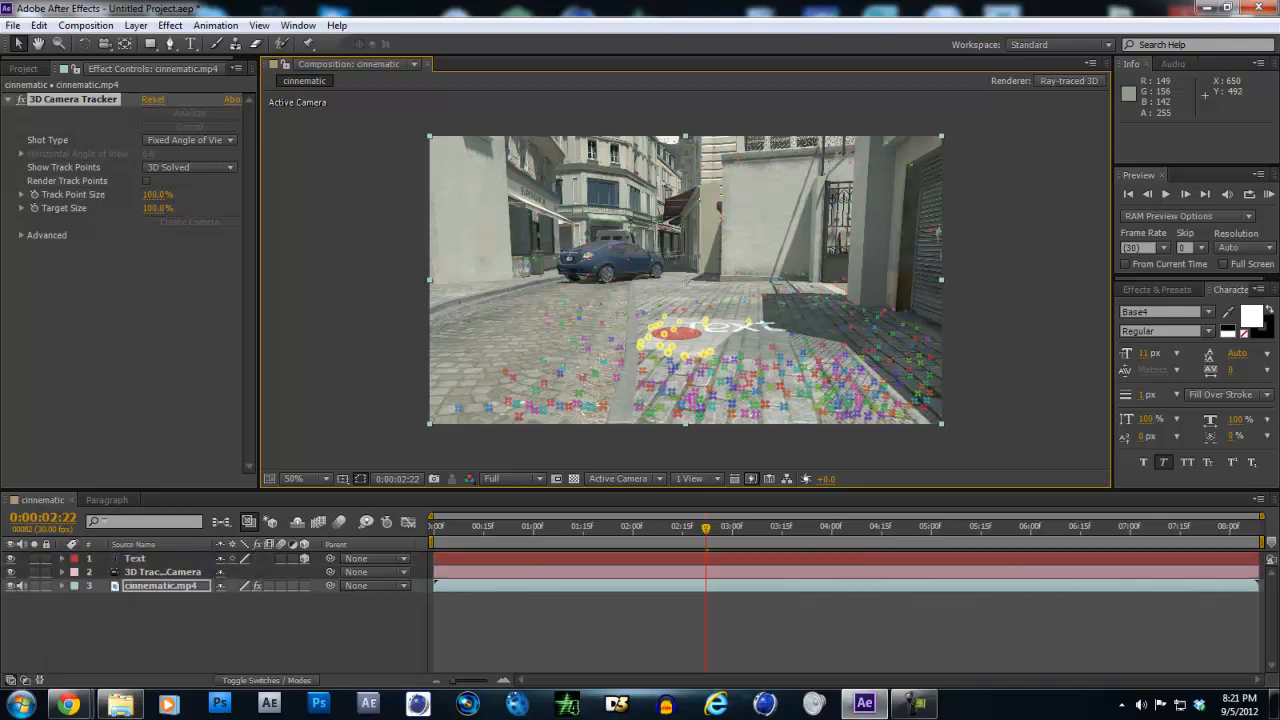
# Stand the Text layer upright on the pavement by setting its X Rotation to 85°
pyautogui.click(136, 559)
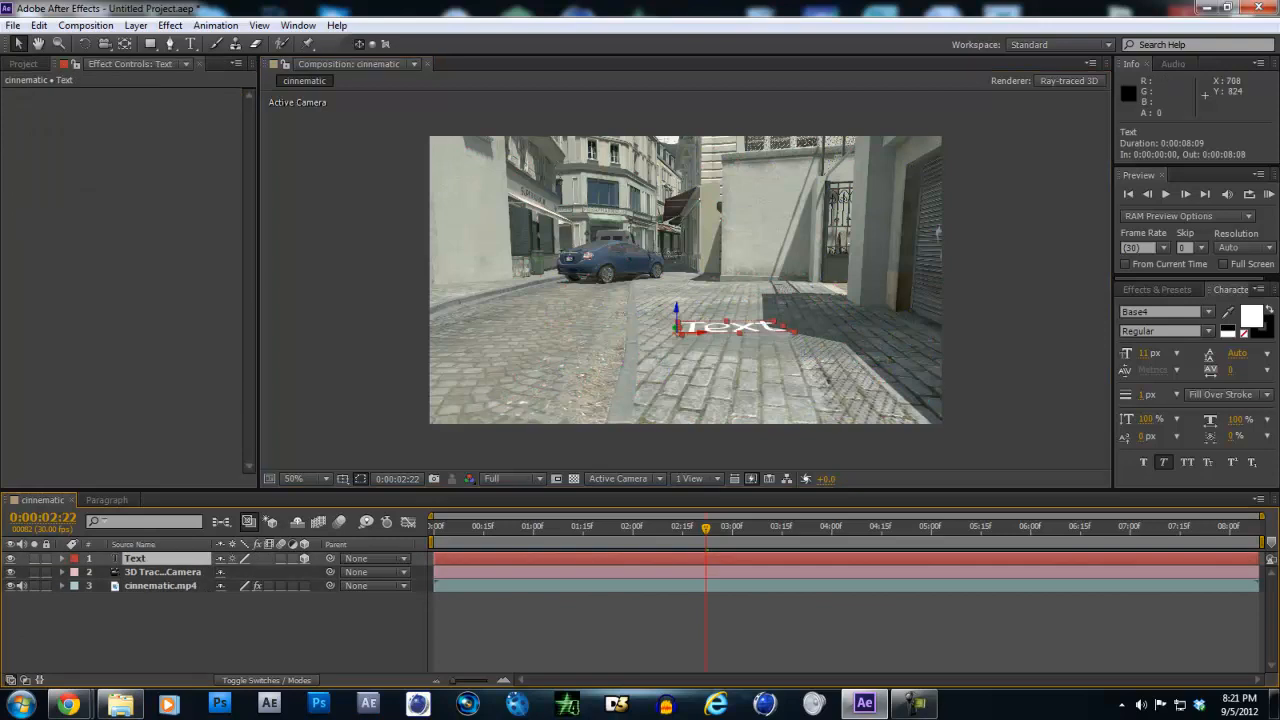
pyautogui.press('p')
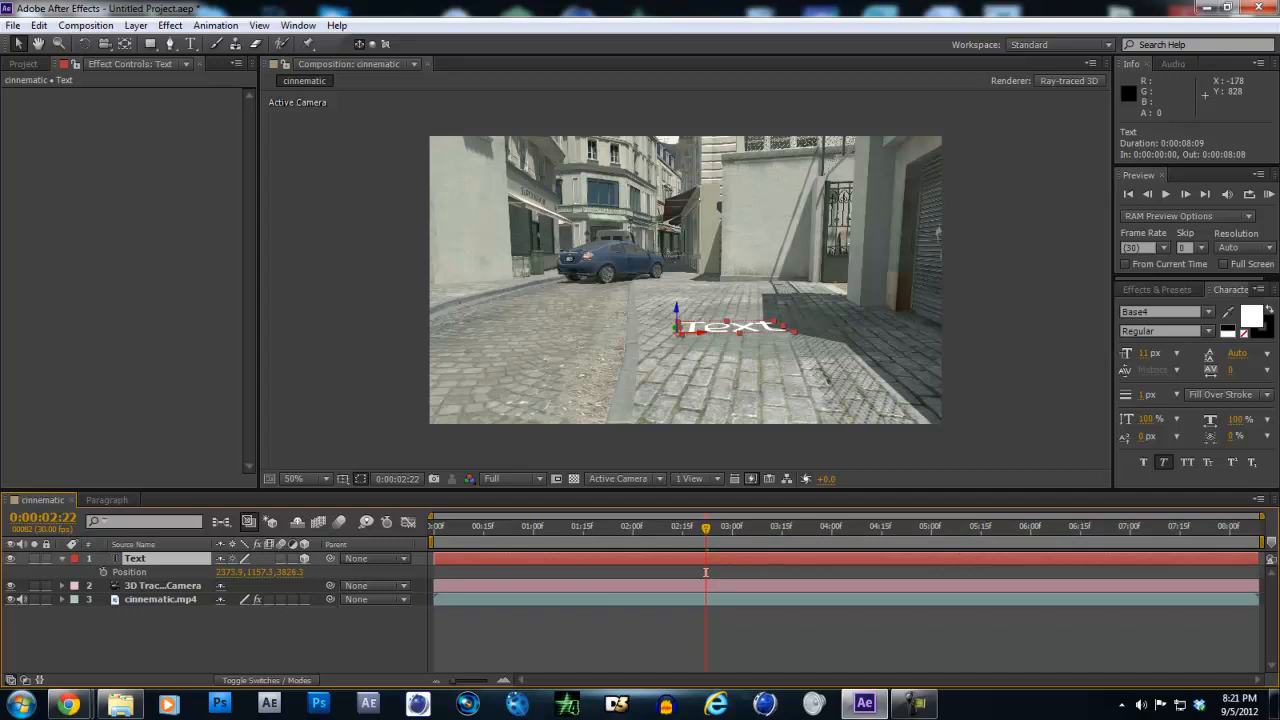
pyautogui.press('r')
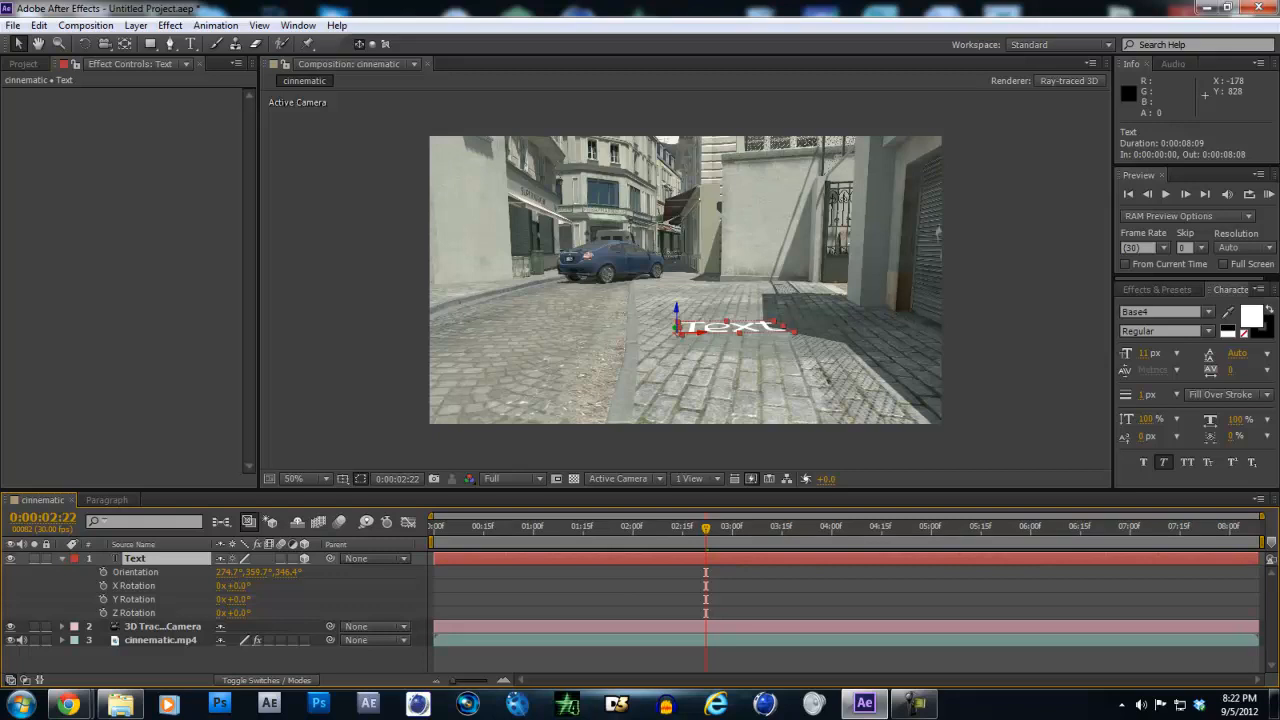
pyautogui.moveTo(240, 586); pyautogui.dragTo(297, 586)
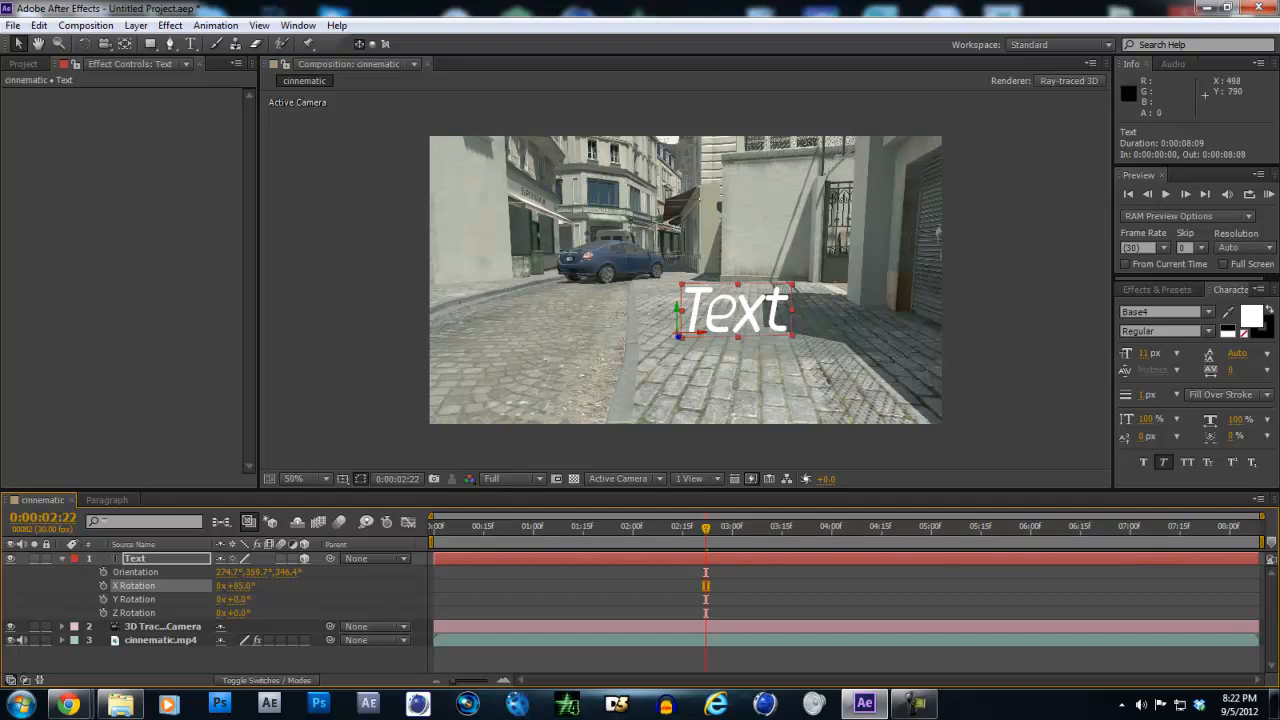
# Set the Text layer's Y Rotation to 11°, undo a trial Z Rotation, and move the layer about 737 px along its X axis toward the kerb
pyautogui.moveTo(232, 599); pyautogui.dragTo(243, 599)
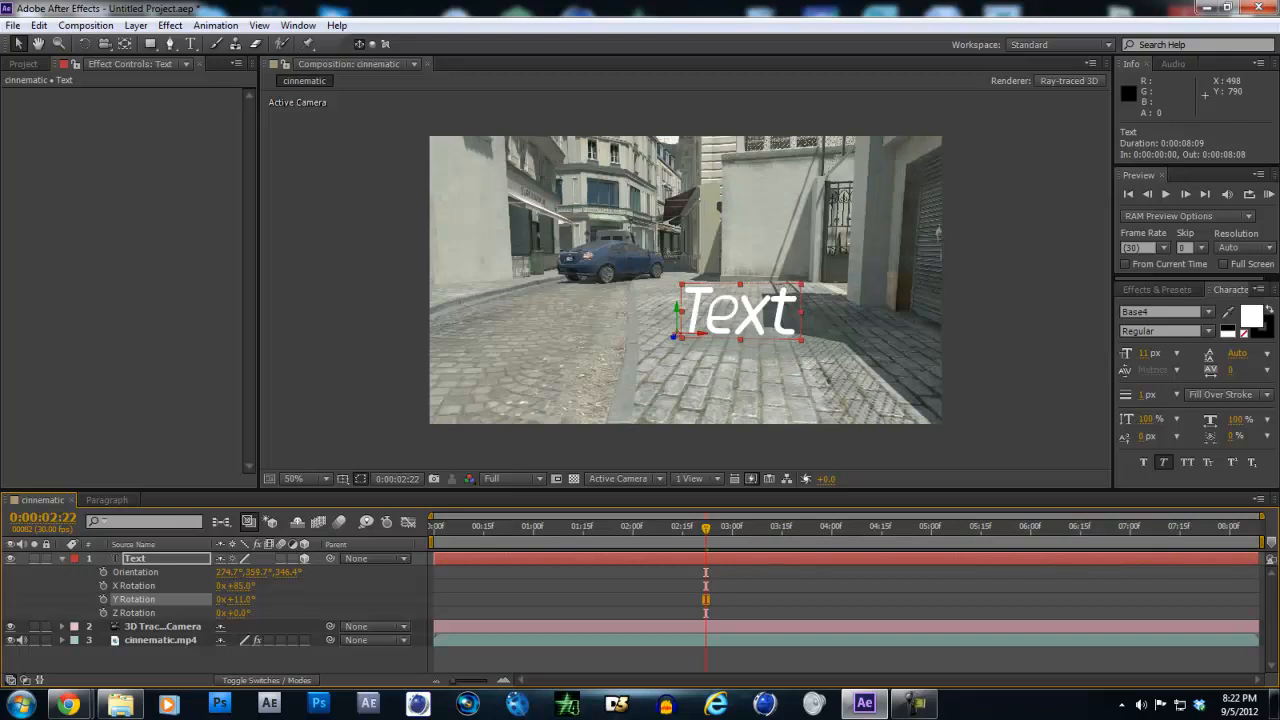
pyautogui.moveTo(233, 612); pyautogui.dragTo(241, 612)
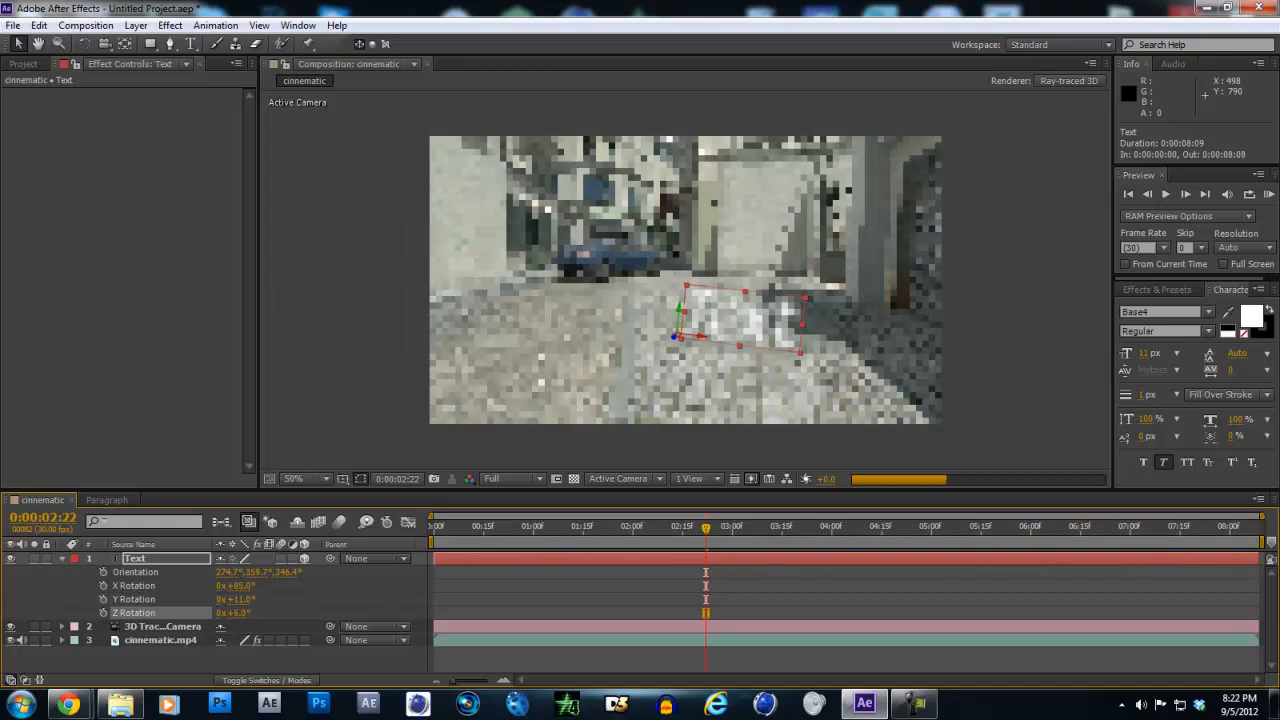
pyautogui.hotkey('ctrl', 'z')
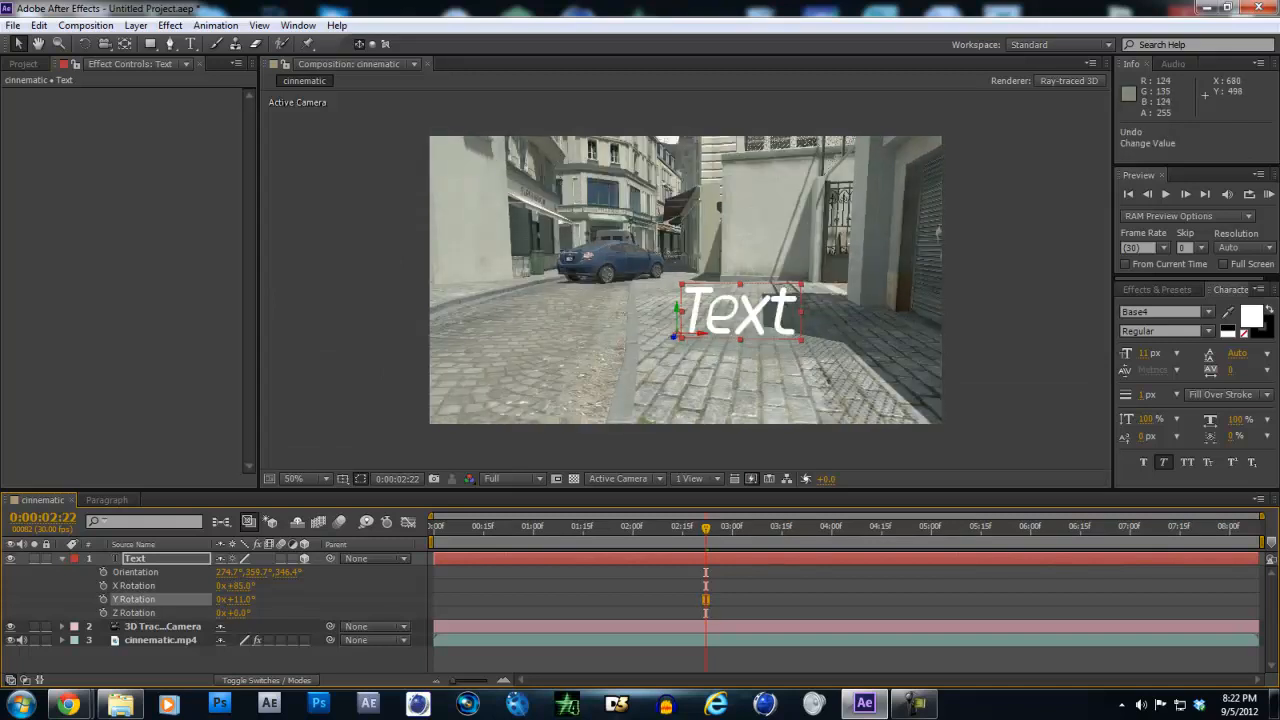
pyautogui.moveTo(705, 335); pyautogui.dragTo(409, 364)
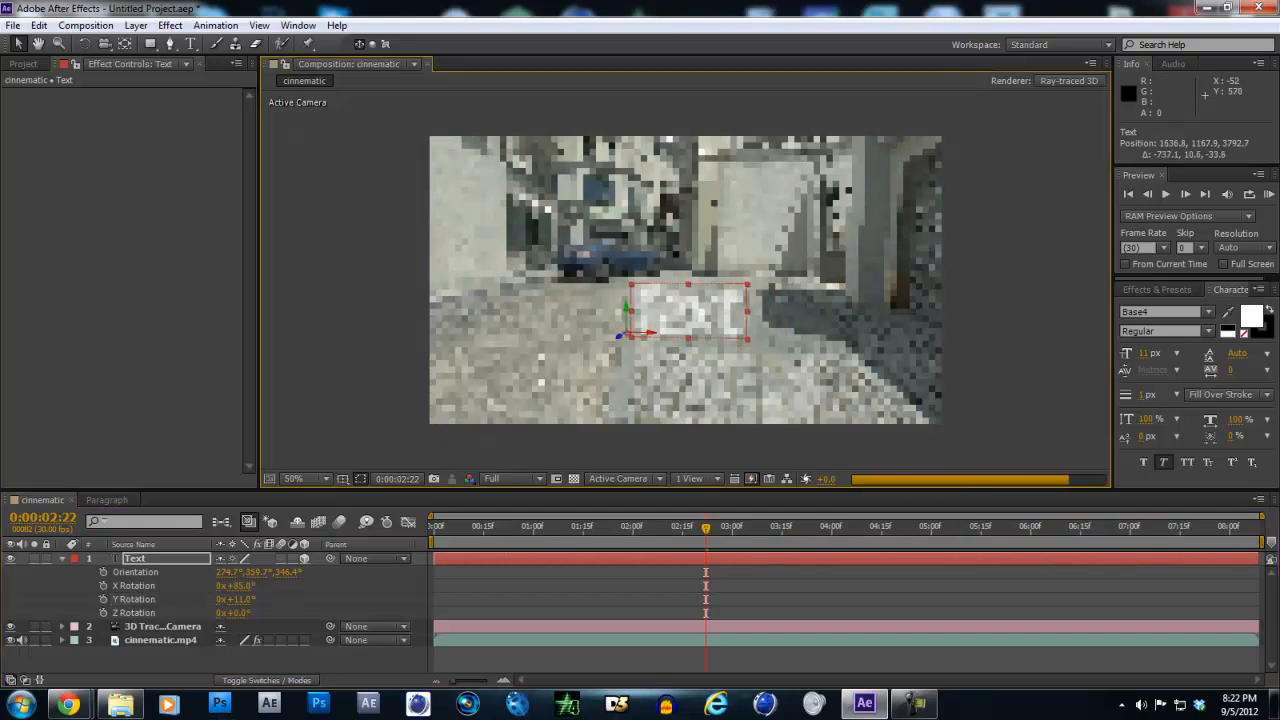
# Replace the wording of the text layer on the pavement with "Tutorial"
pyautogui.hotkey('ctrl', 't')
pyautogui.doubleClick(688, 334)
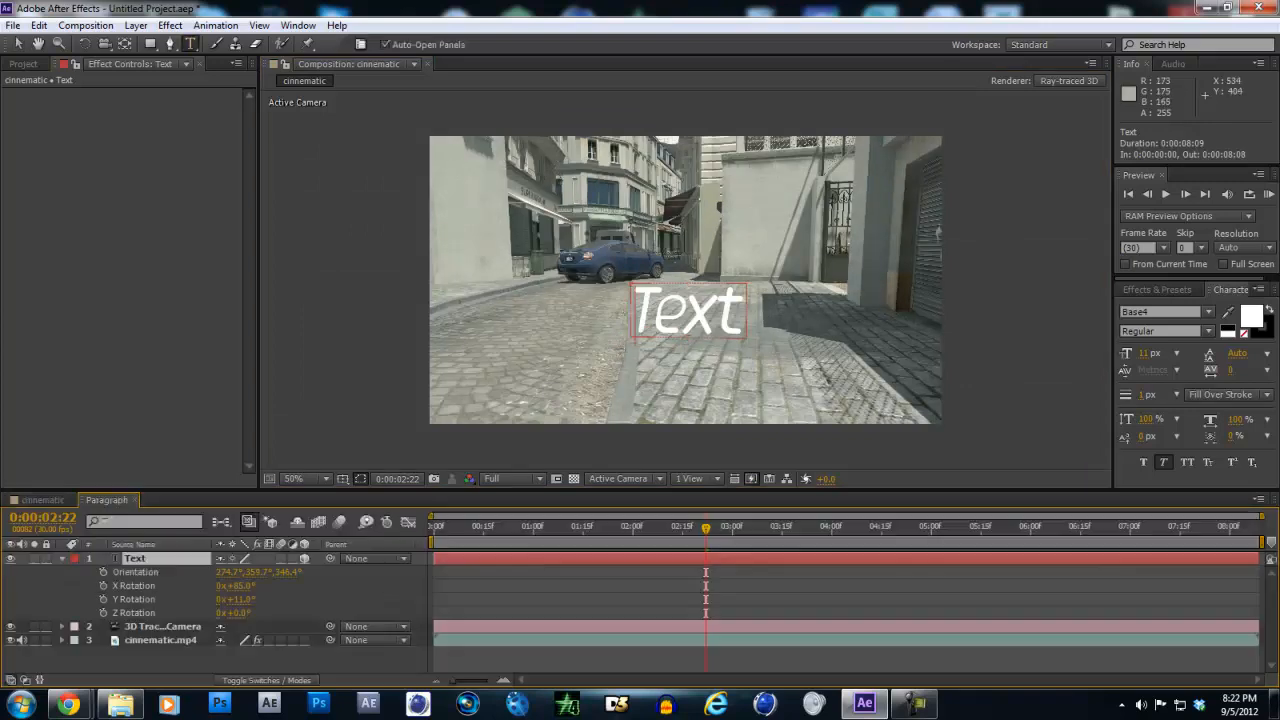
pyautogui.click(688, 334)
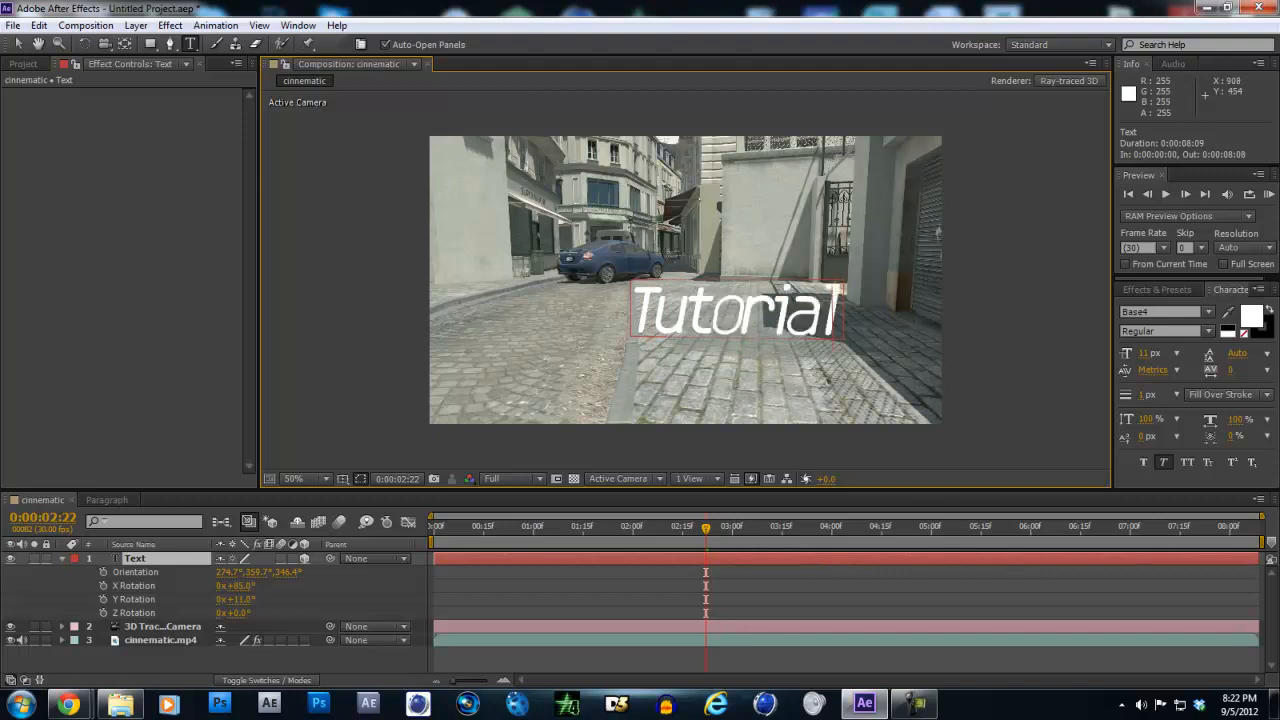
pyautogui.click(18, 44)
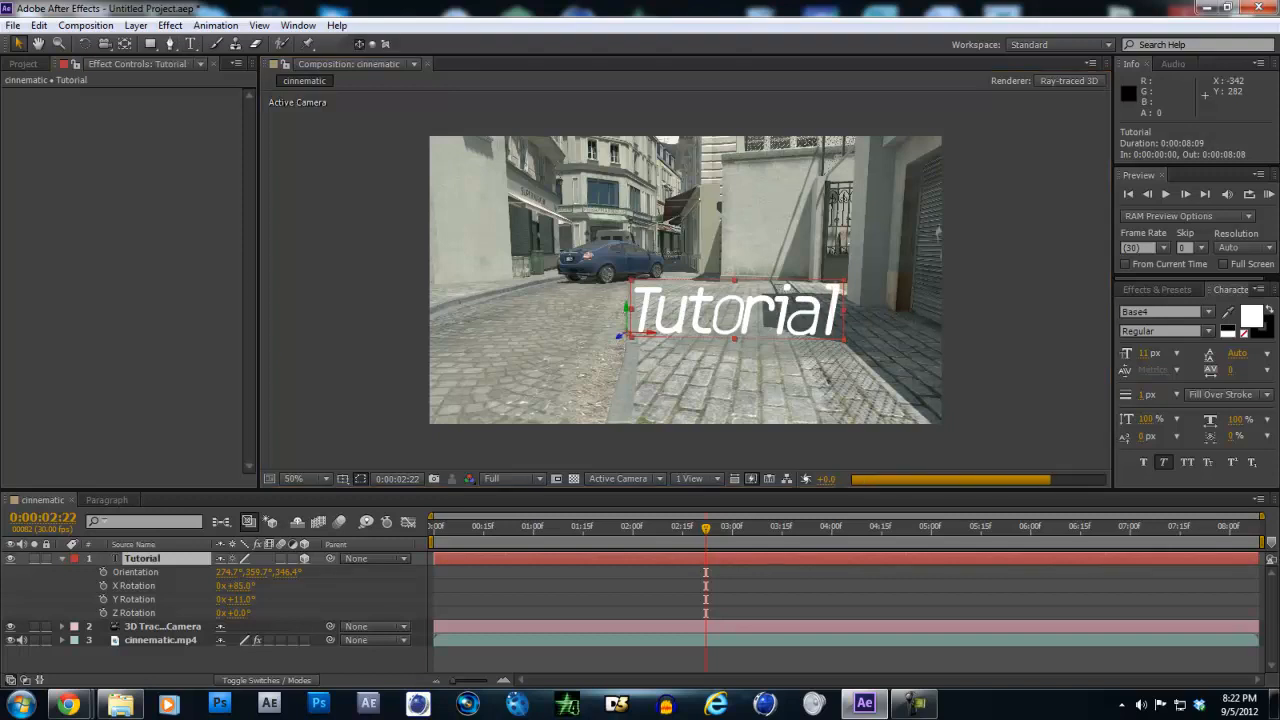
# Check how the Tutorial text sticks to the pavement at several times between 0:00:00:09 and 0:00:05:16, finishing at 0:00:01:24
pyautogui.moveTo(437, 527); pyautogui.dragTo(463, 527)
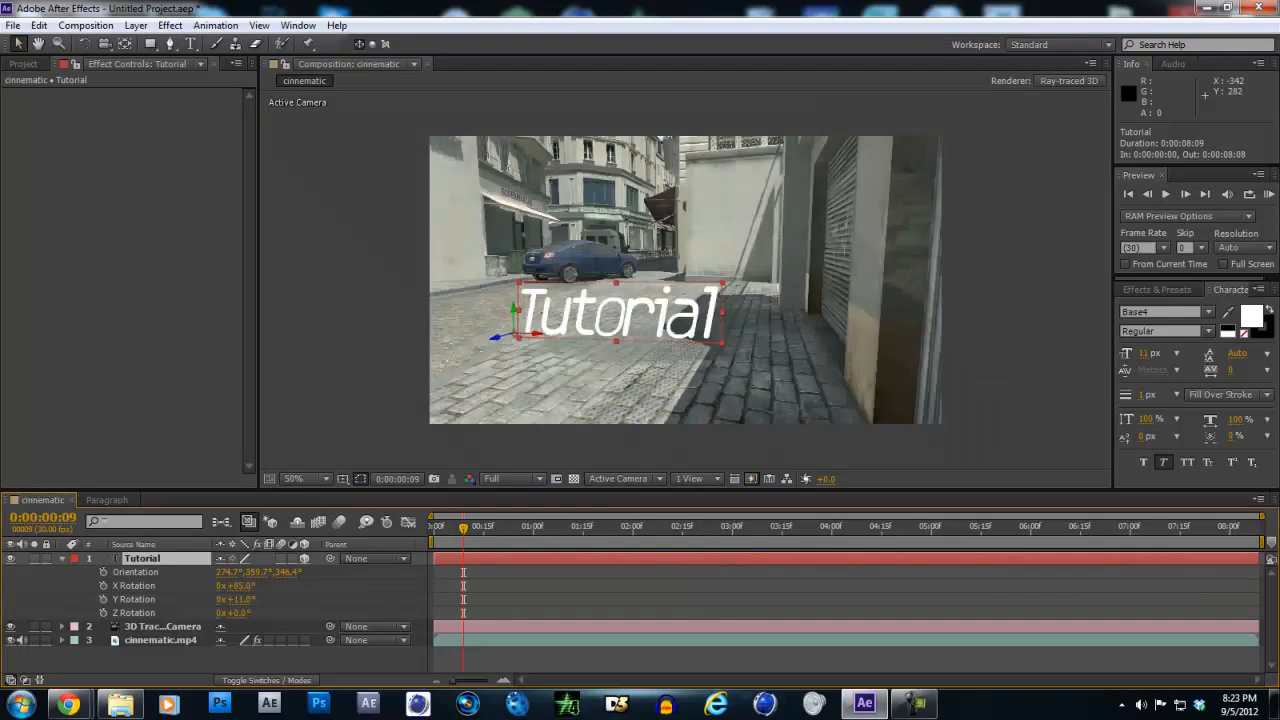
pyautogui.click(563, 527)
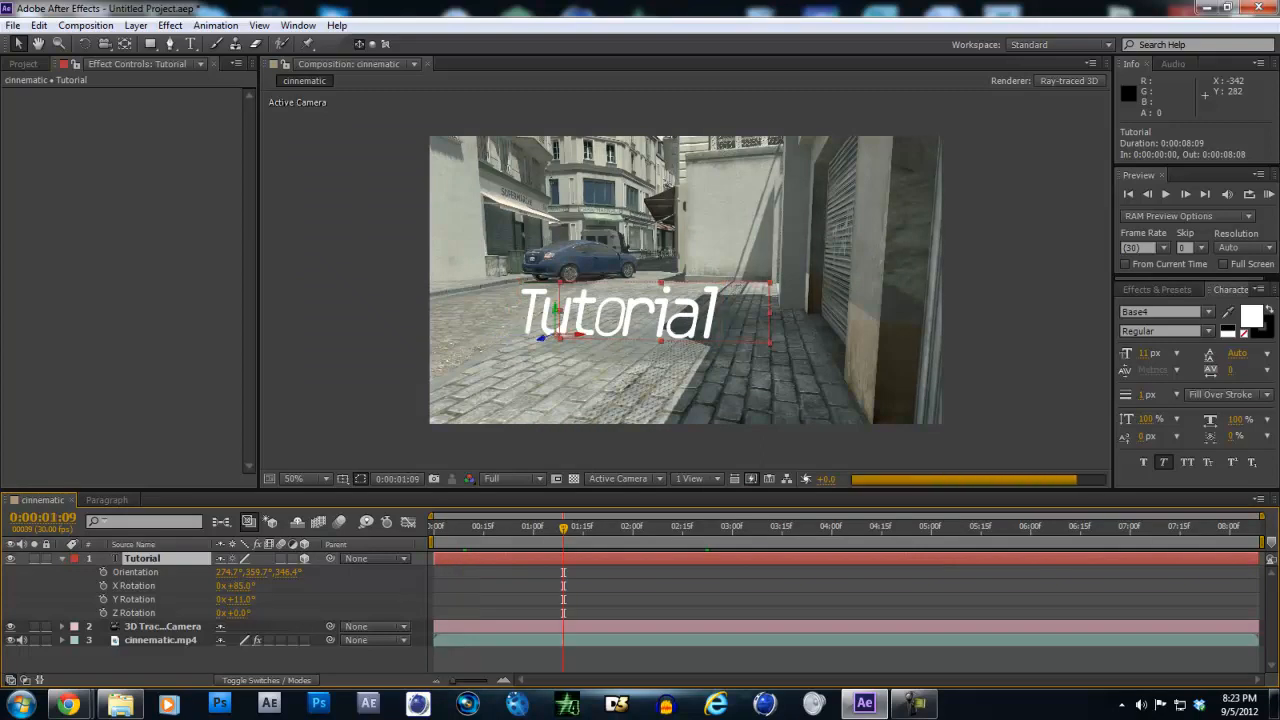
pyautogui.click(851, 527)
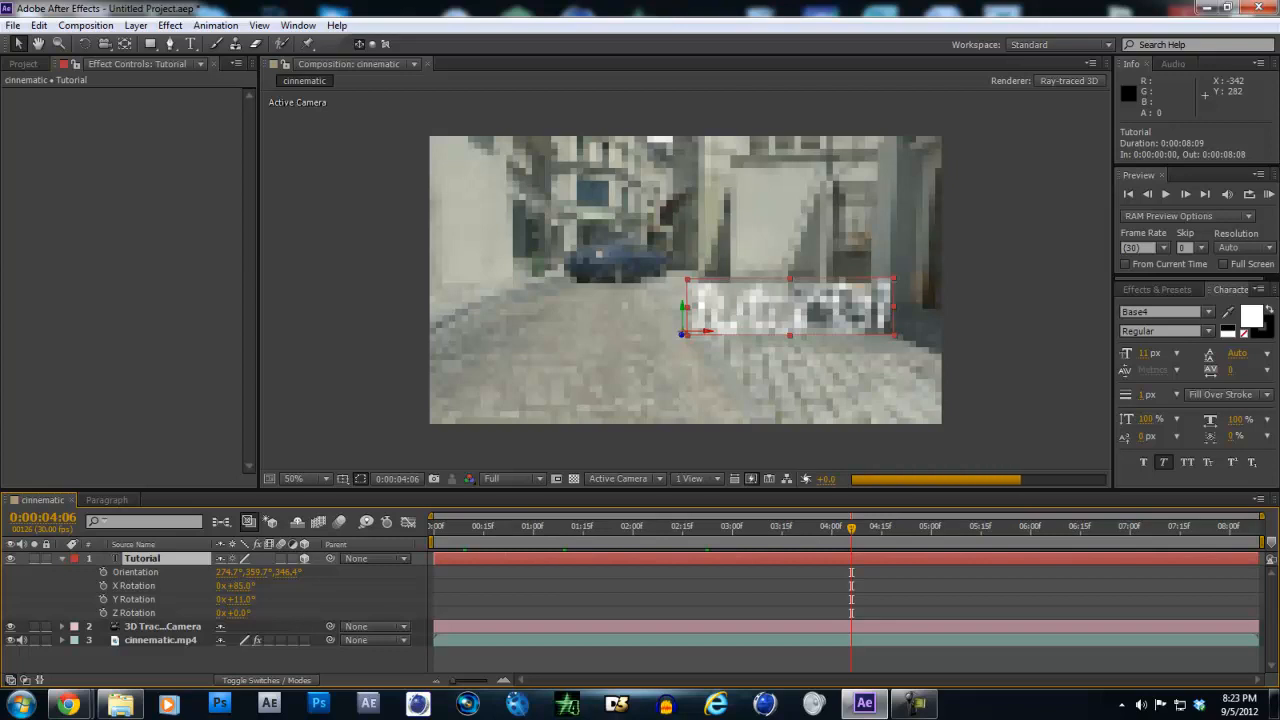
pyautogui.click(765, 527)
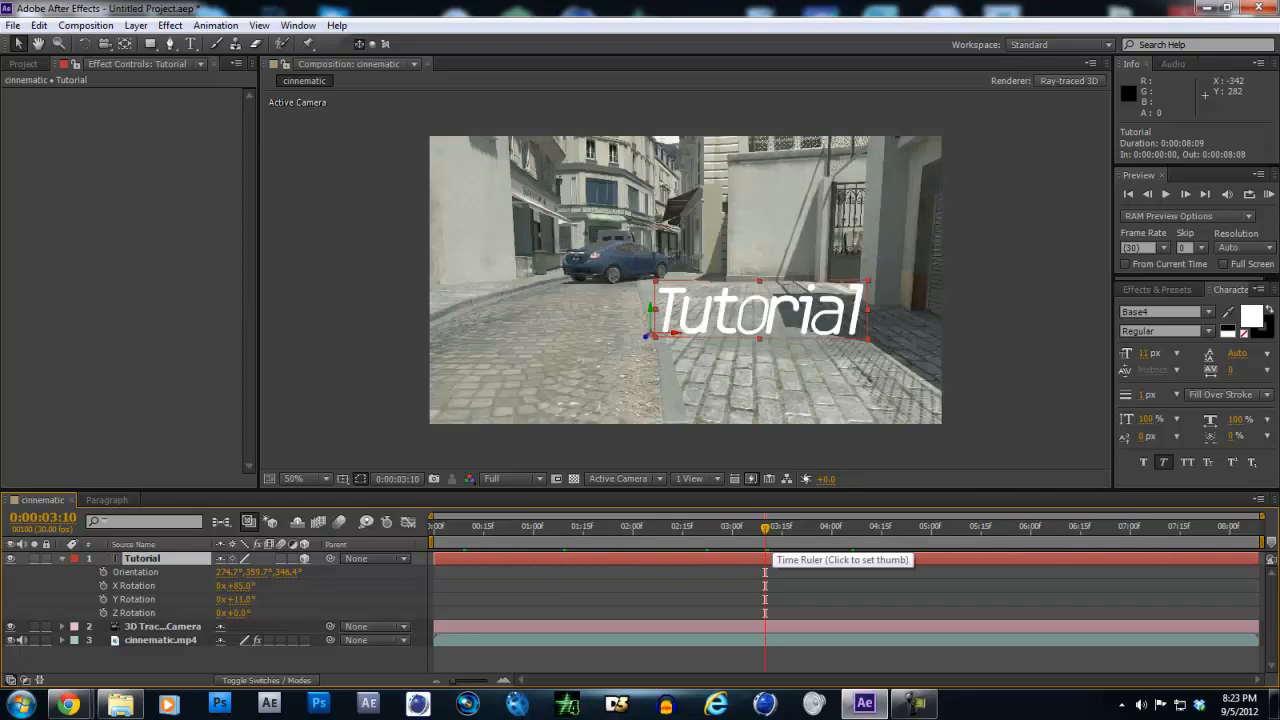
pyautogui.click(825, 527)
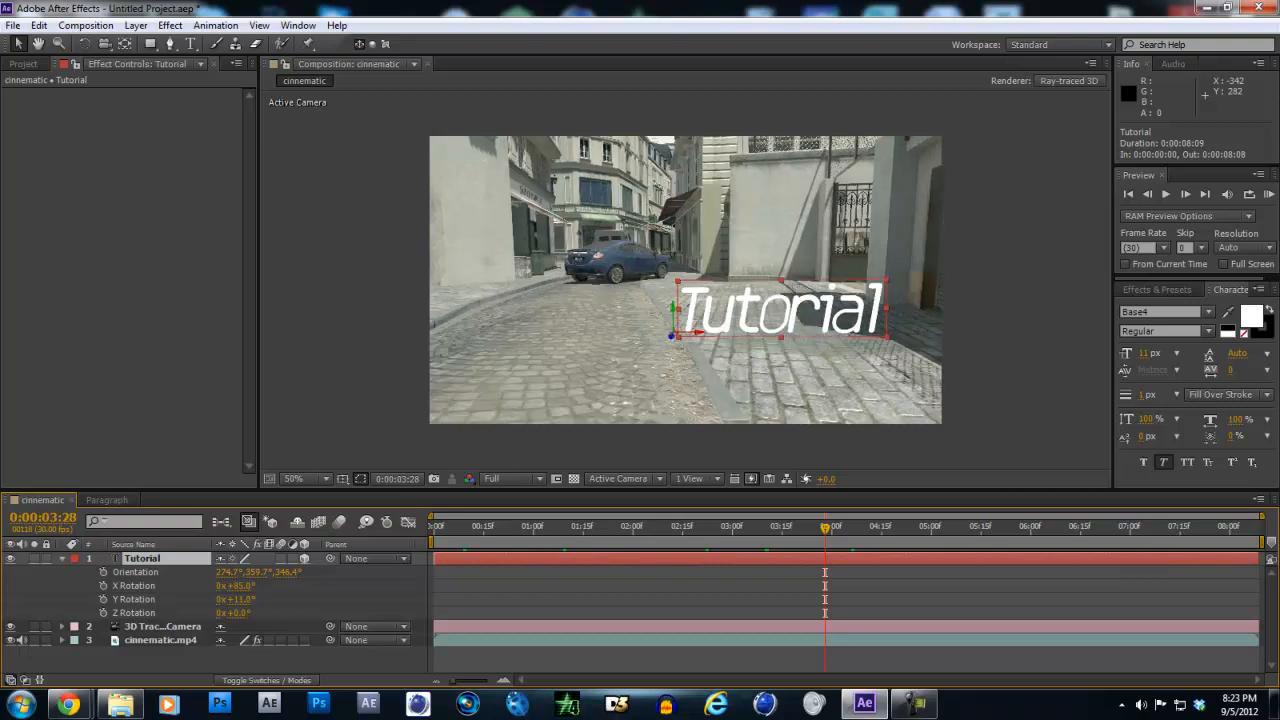
pyautogui.click(984, 527)
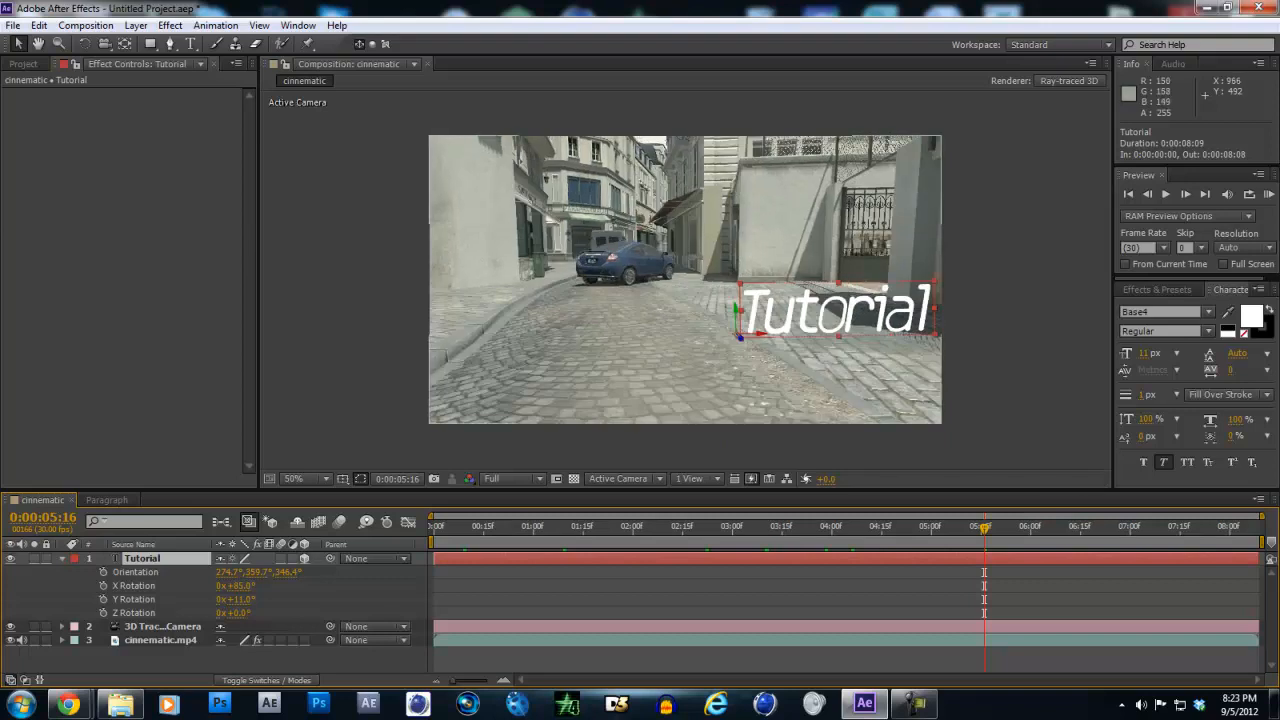
pyautogui.click(613, 527)
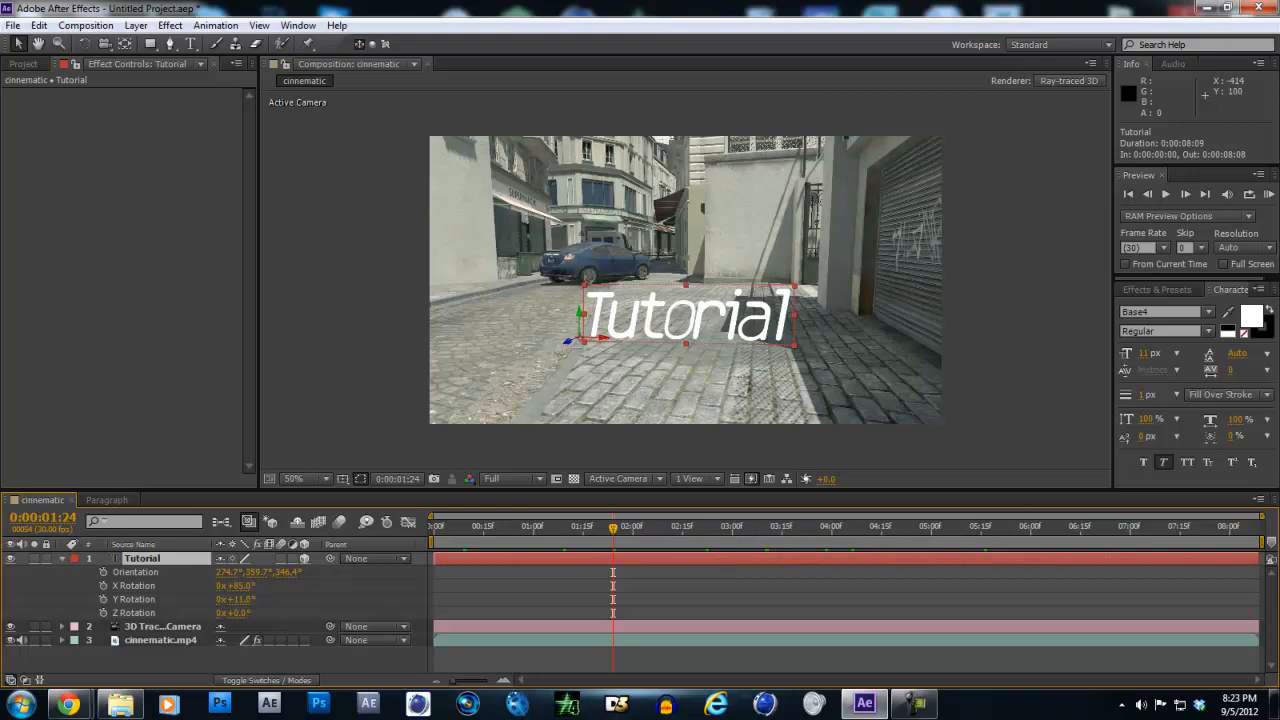
# Give the Tutorial layer 3D thickness by setting the Extrusion Depth in its Geometry Options to 11
pyautogui.press('r')
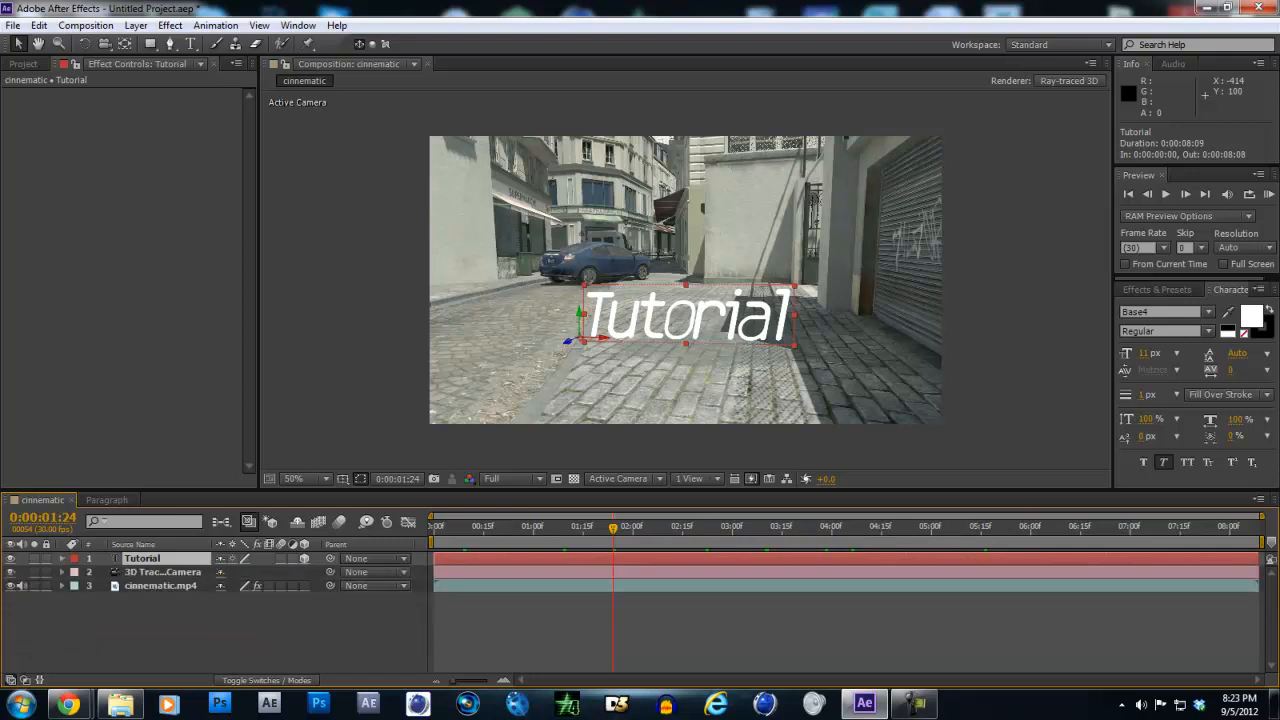
pyautogui.press('u')
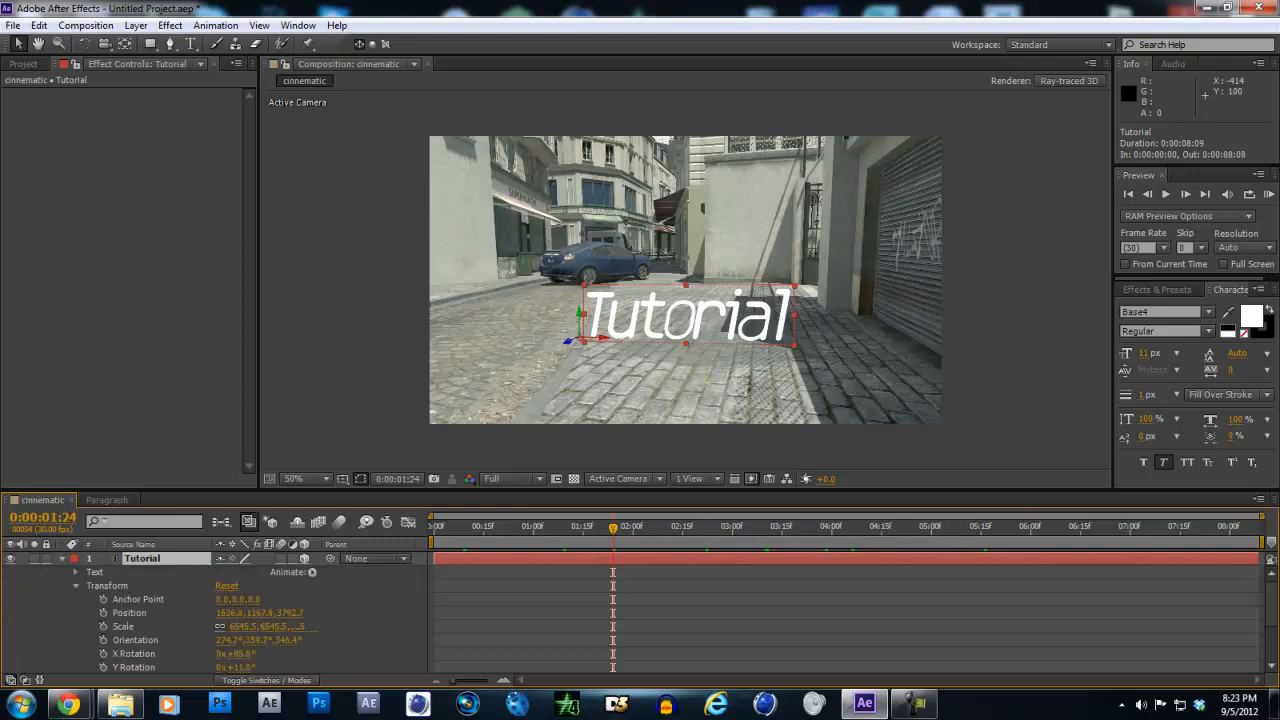
pyautogui.scroll(-2, 215, 612)
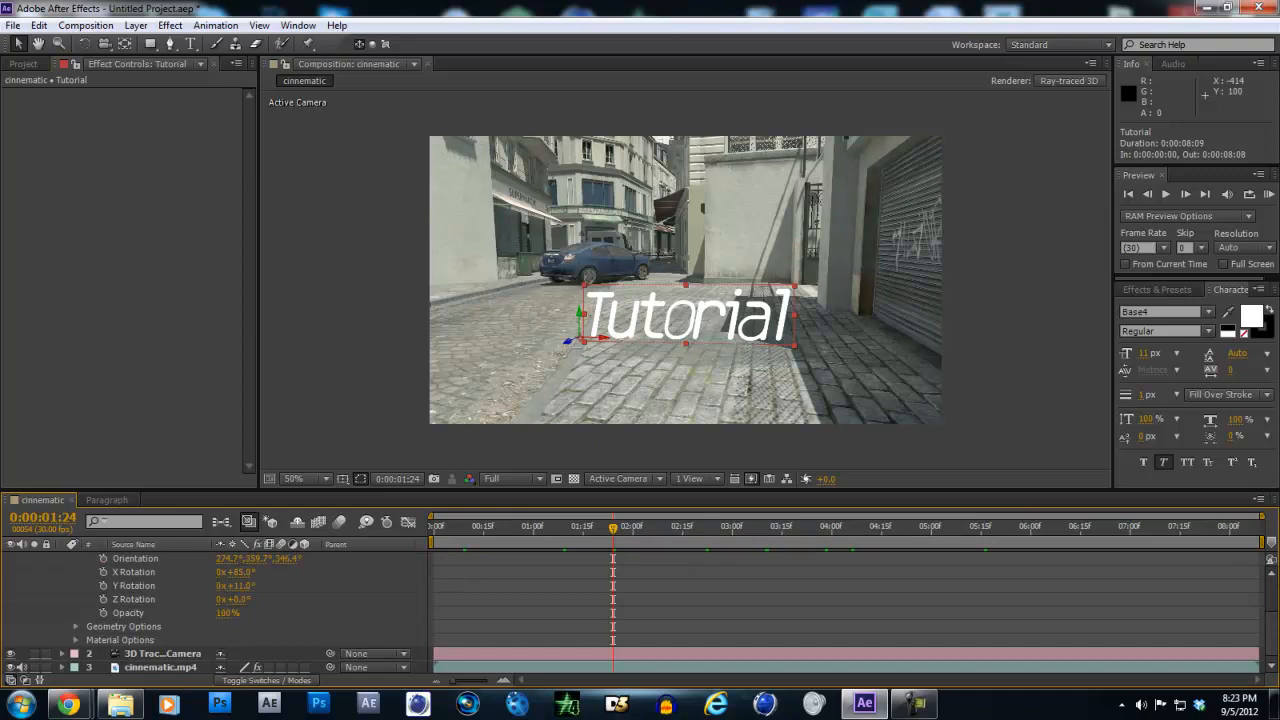
pyautogui.click(76, 627)
pyautogui.scroll(-1, 215, 610)
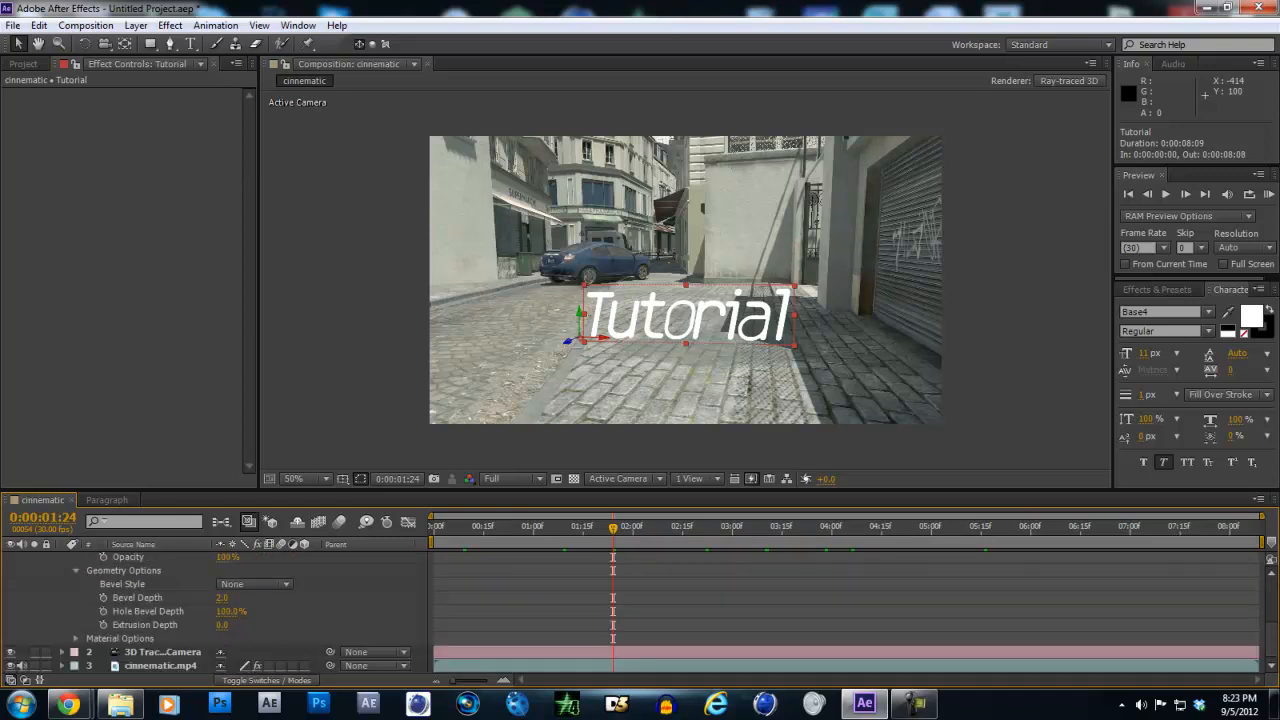
pyautogui.moveTo(222, 625); pyautogui.dragTo(233, 625)
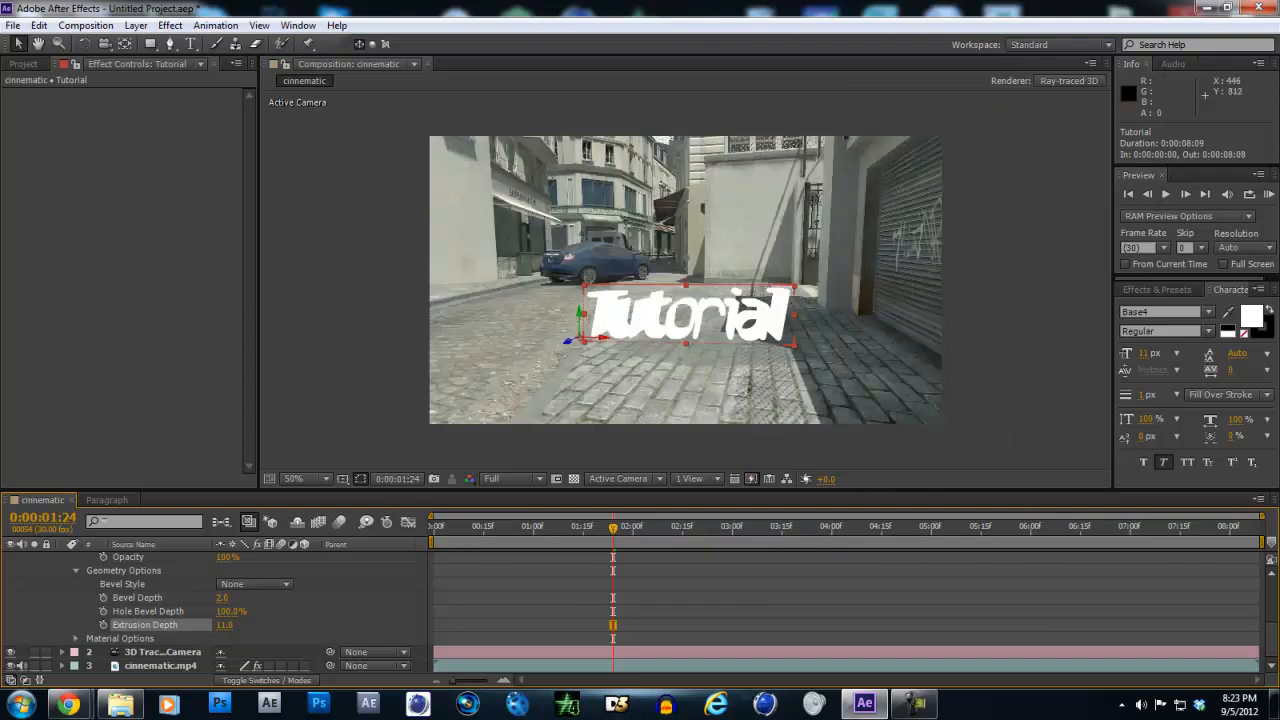
# Try the Charlemagne Std font on the whole word Tutorial
pyautogui.hotkey('ctrl', 't')
pyautogui.moveTo(600, 330); pyautogui.dragTo(1020, 362)
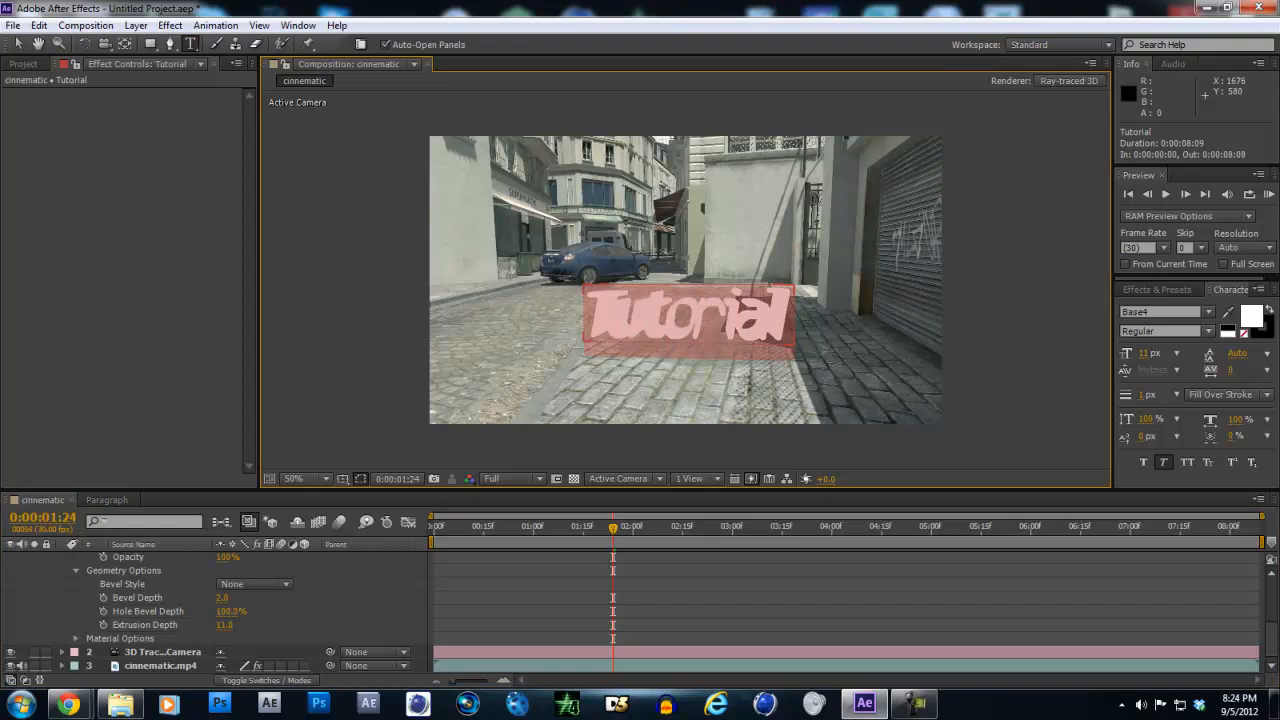
pyautogui.click(1208, 312)
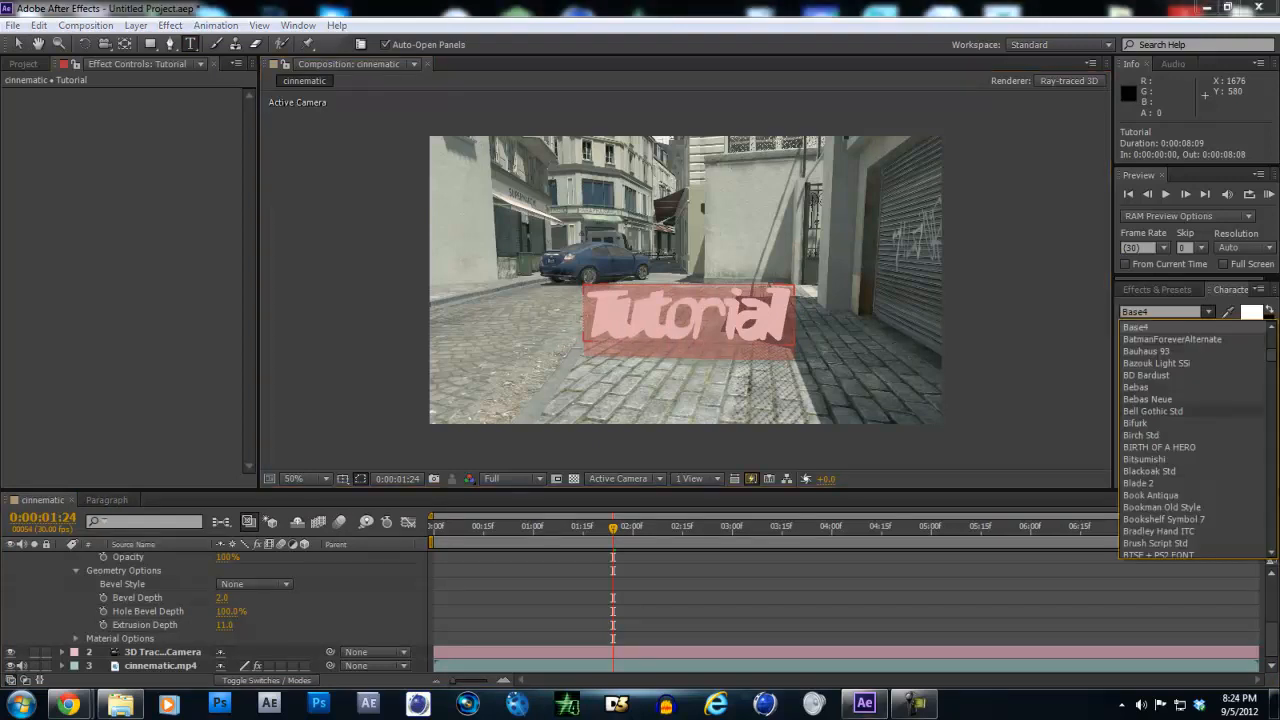
pyautogui.scroll(-5, 1190, 480)
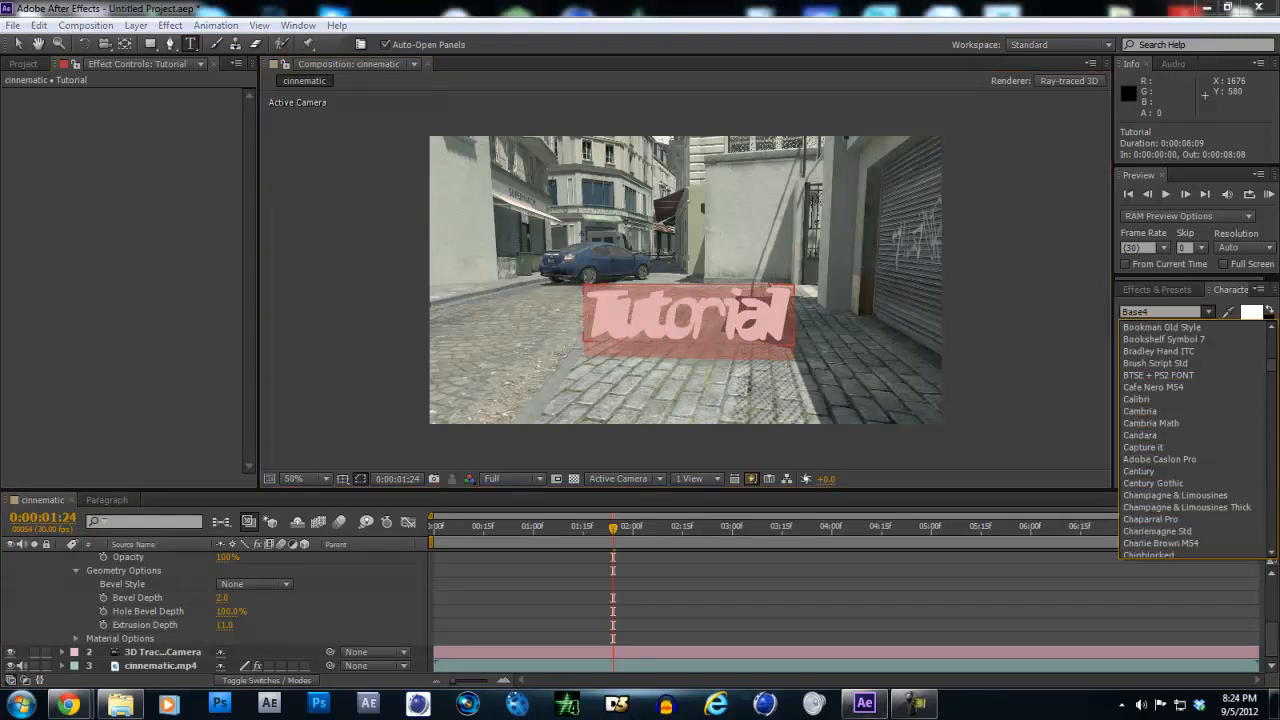
pyautogui.click(1150, 531)
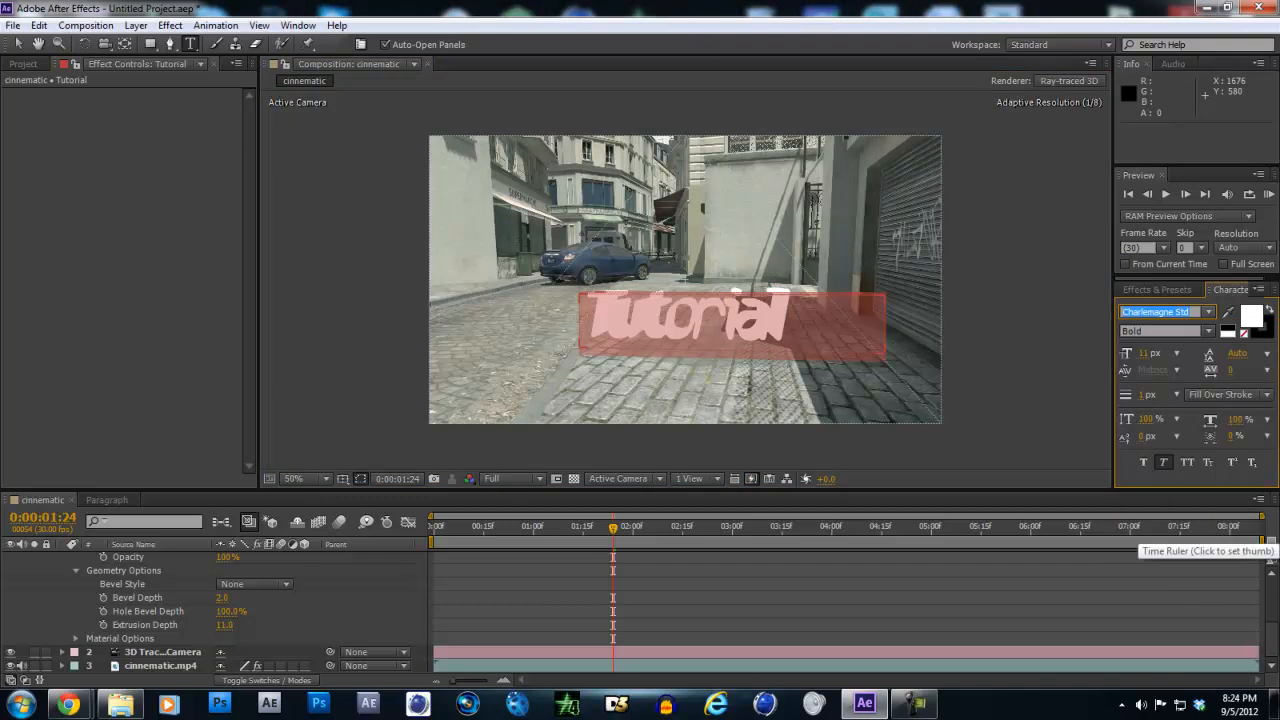
pyautogui.click(768, 326)
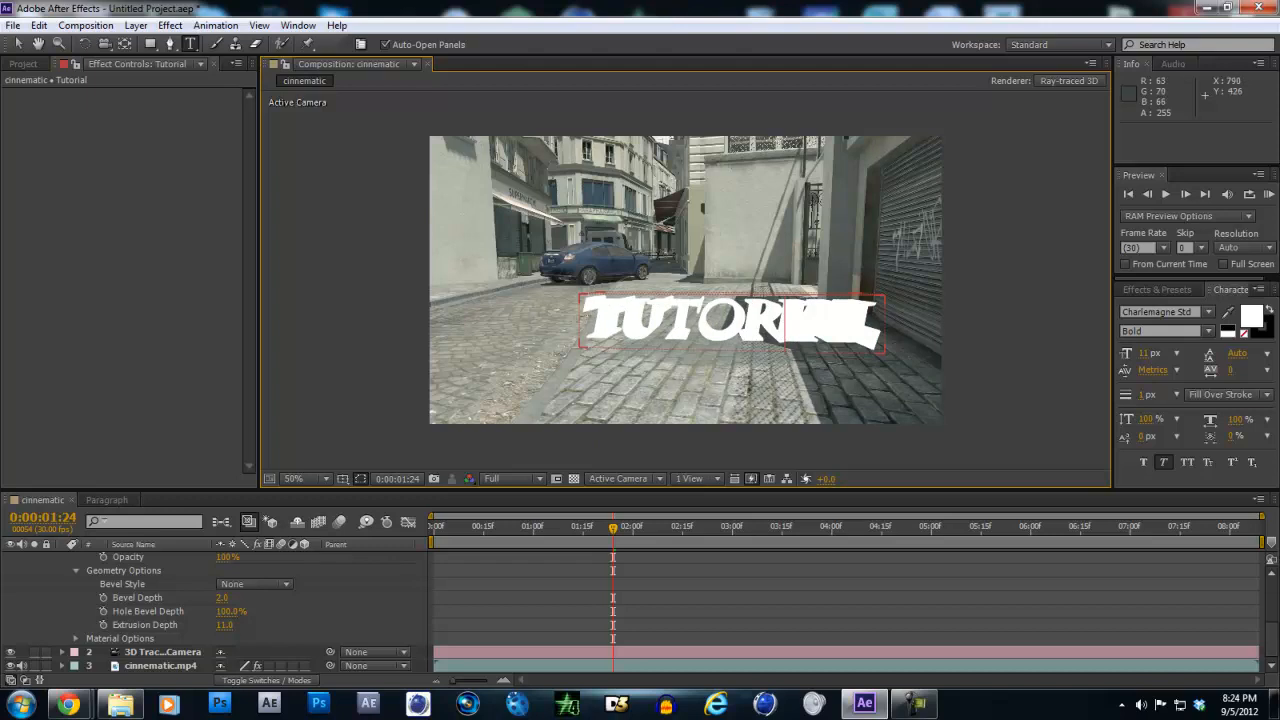
# Try the CLUB HAUS font on the whole word Tutorial
pyautogui.moveTo(882, 326); pyautogui.dragTo(574, 322)
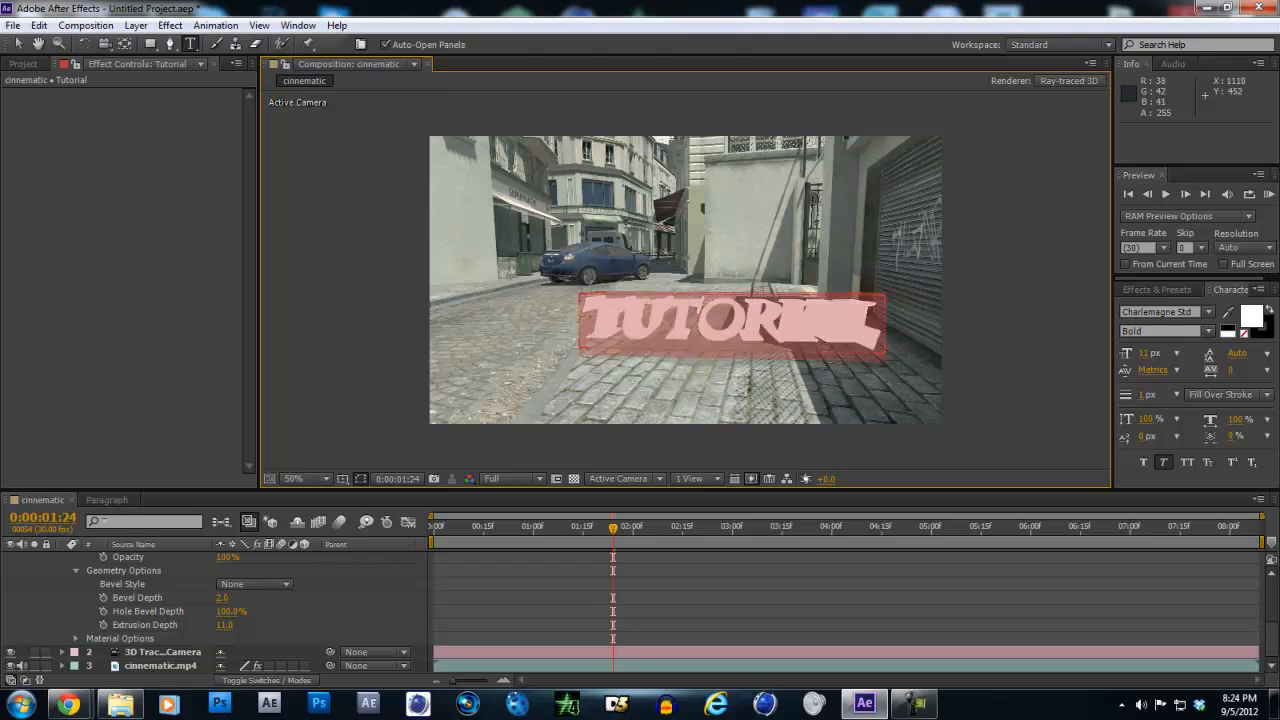
pyautogui.click(1165, 311)
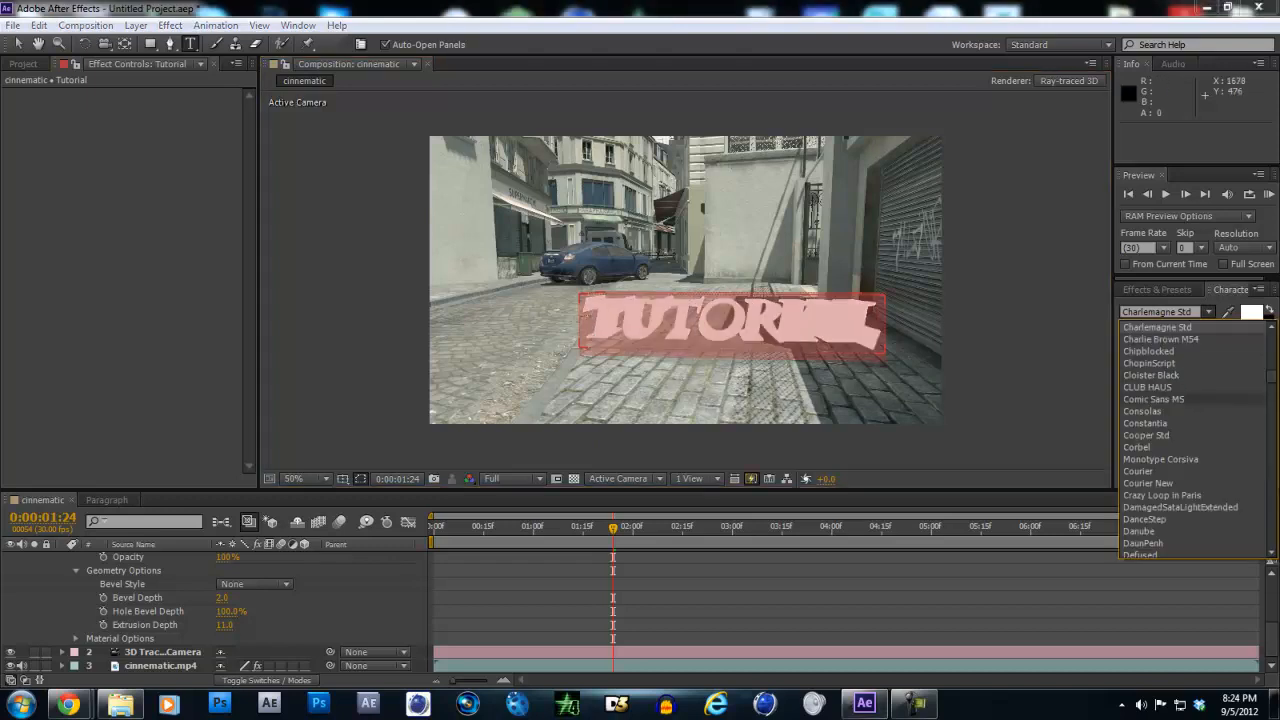
pyautogui.click(1147, 387)
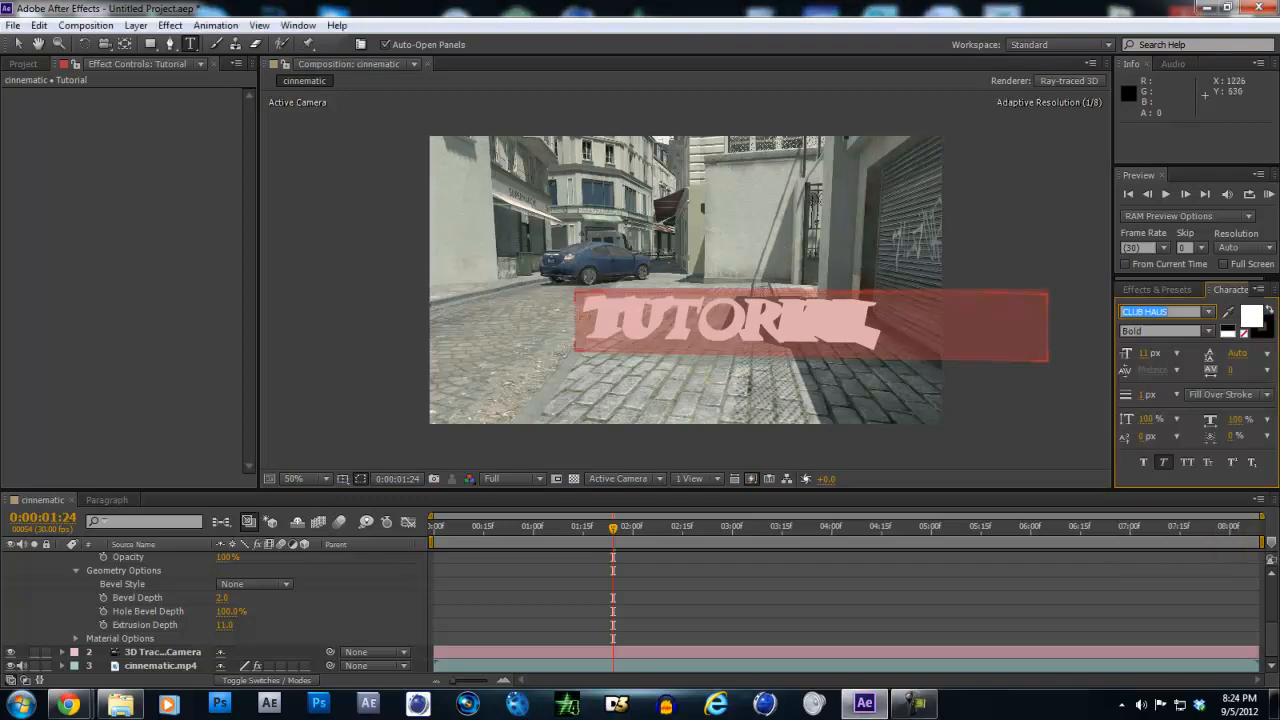
pyautogui.click(912, 330)
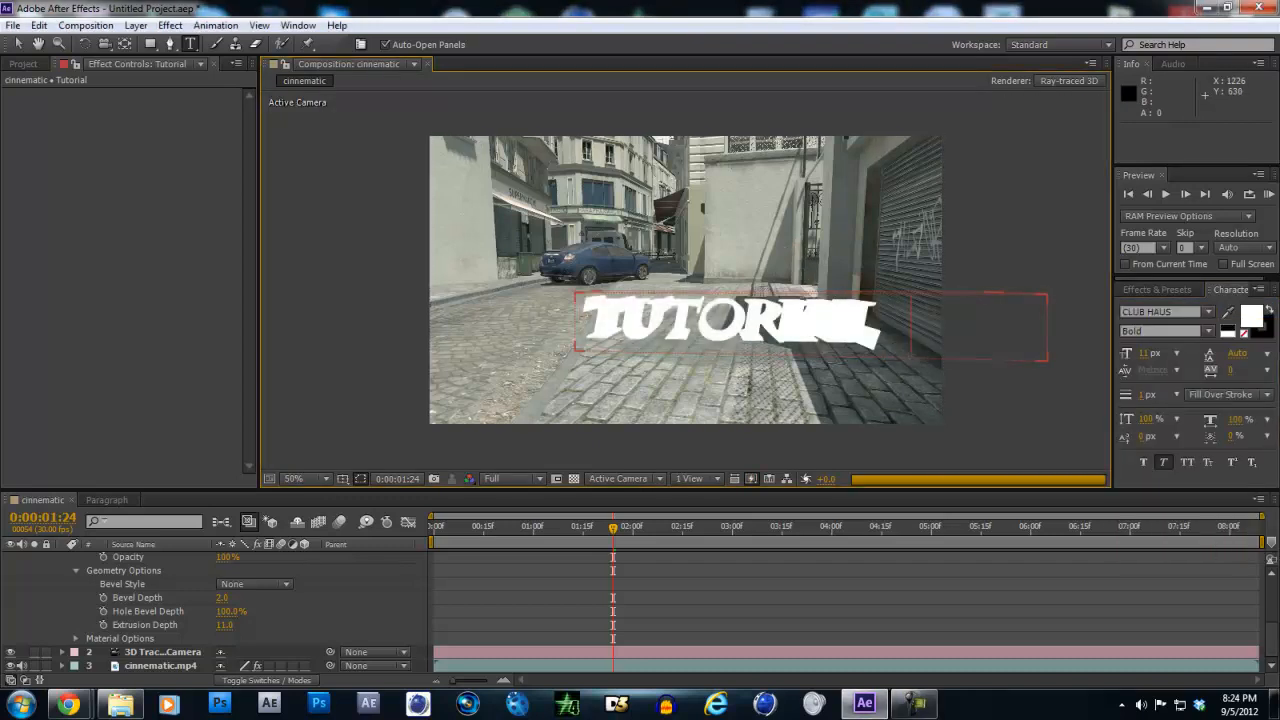
# Change the fill colour of the whole Tutorial text to bright blue, 17B0E2
pyautogui.hotkey('ctrl', 'a')
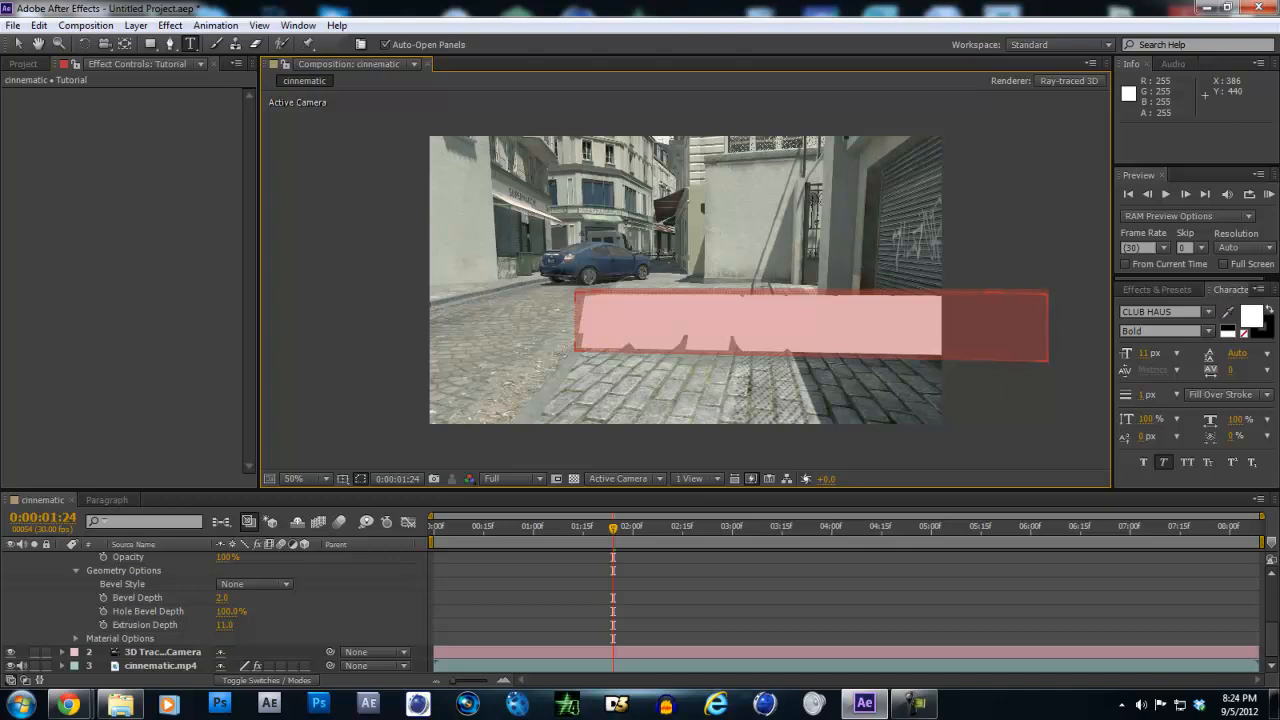
pyautogui.click(1265, 331)
pyautogui.click(1252, 318)
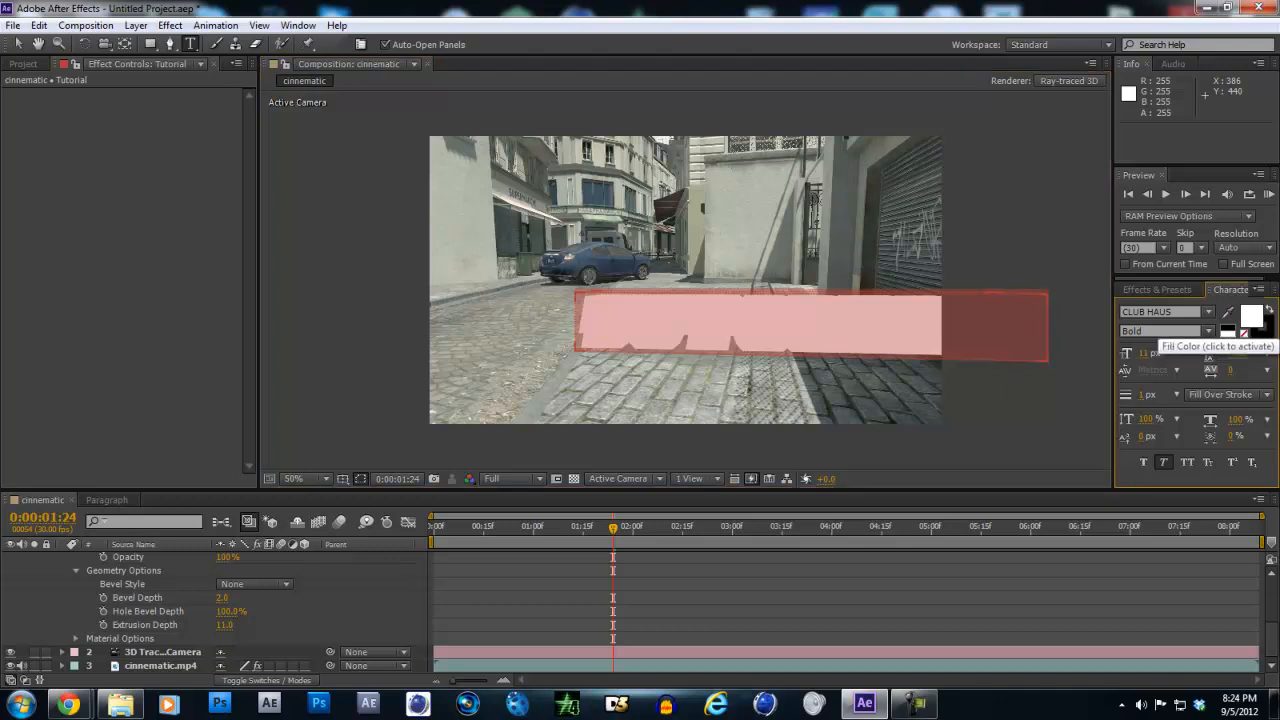
pyautogui.click(1252, 318)
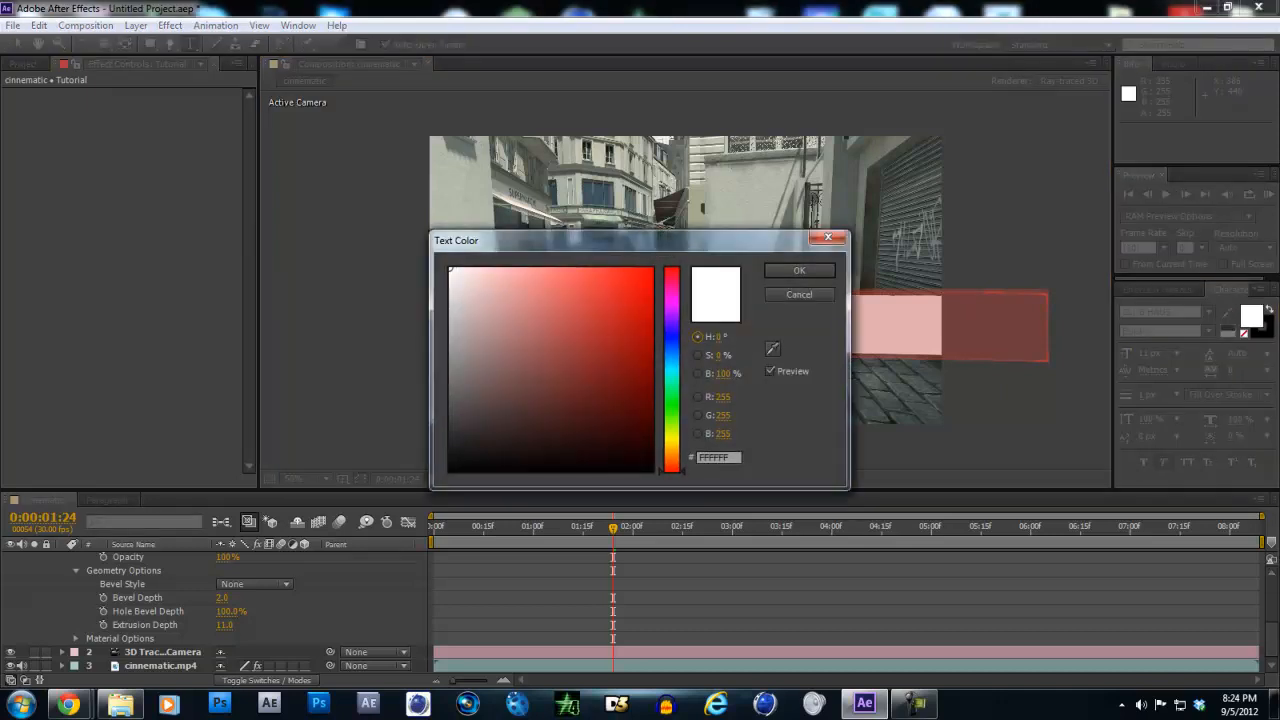
pyautogui.click(672, 361)
pyautogui.click(632, 291)
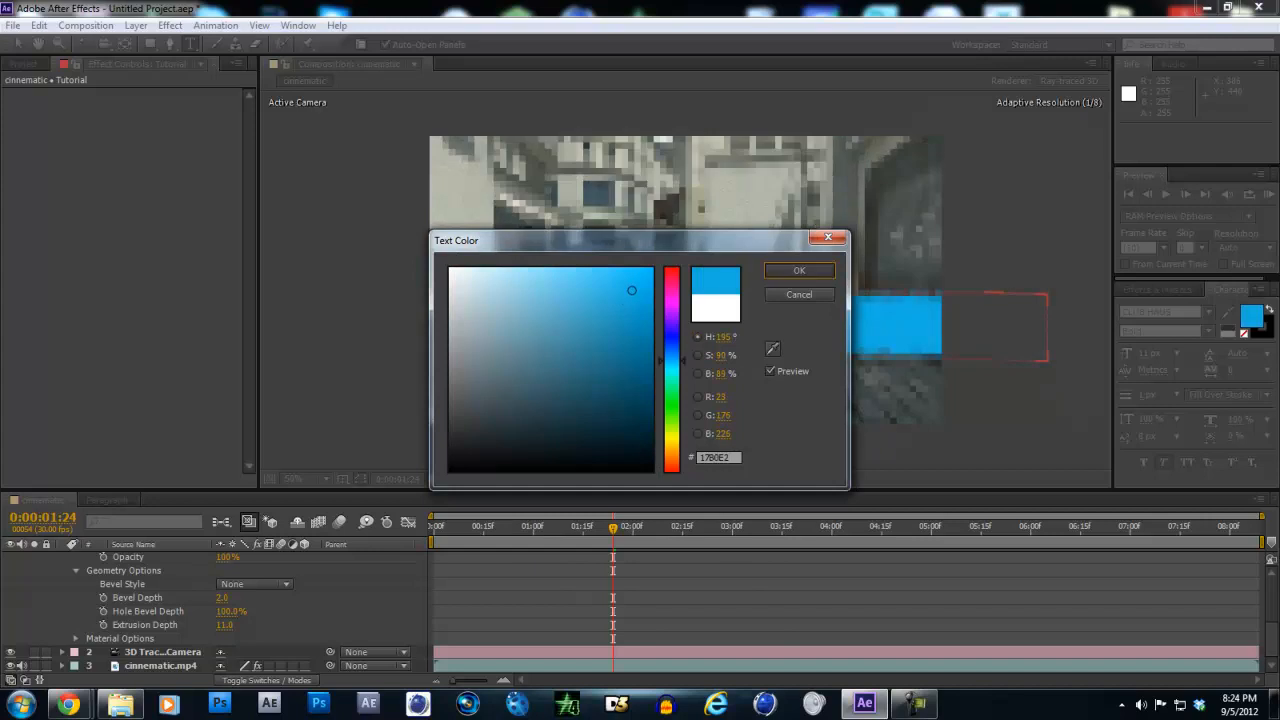
pyautogui.click(799, 271)
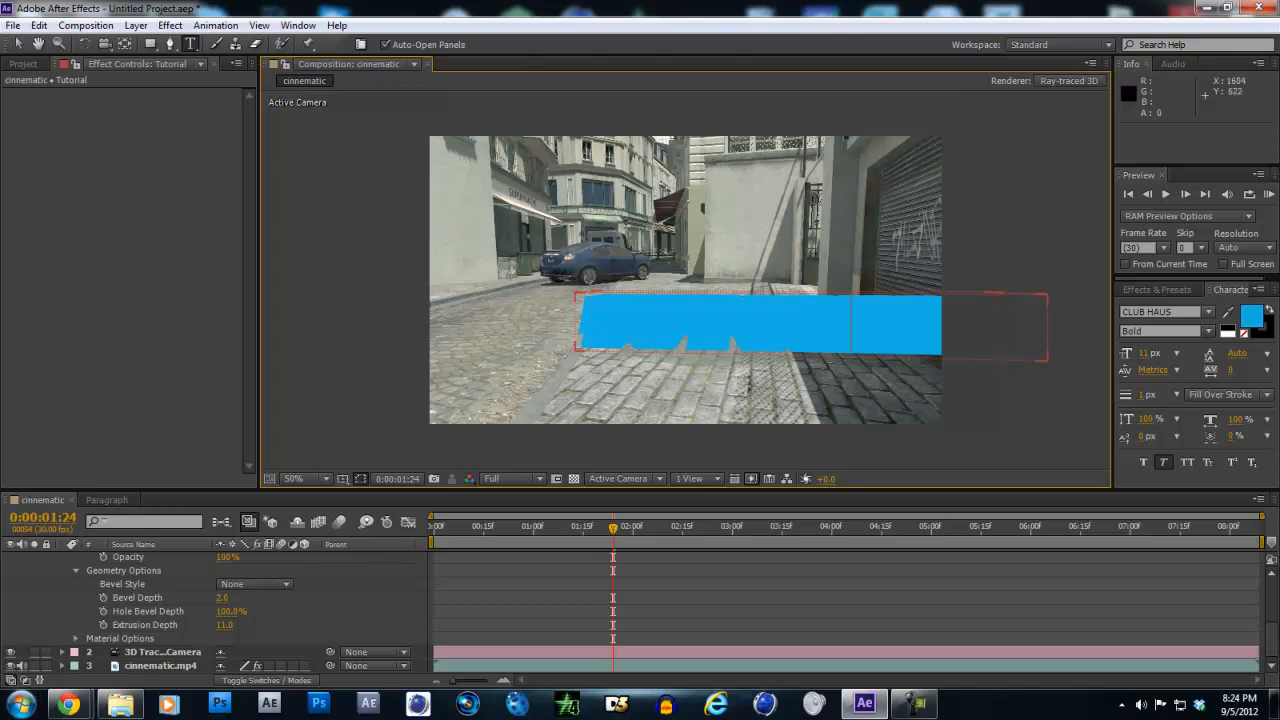
# Set the Tutorial layer's Extrusion Depth to 0 and change the whole word's font to Cambria
pyautogui.click(225, 625)
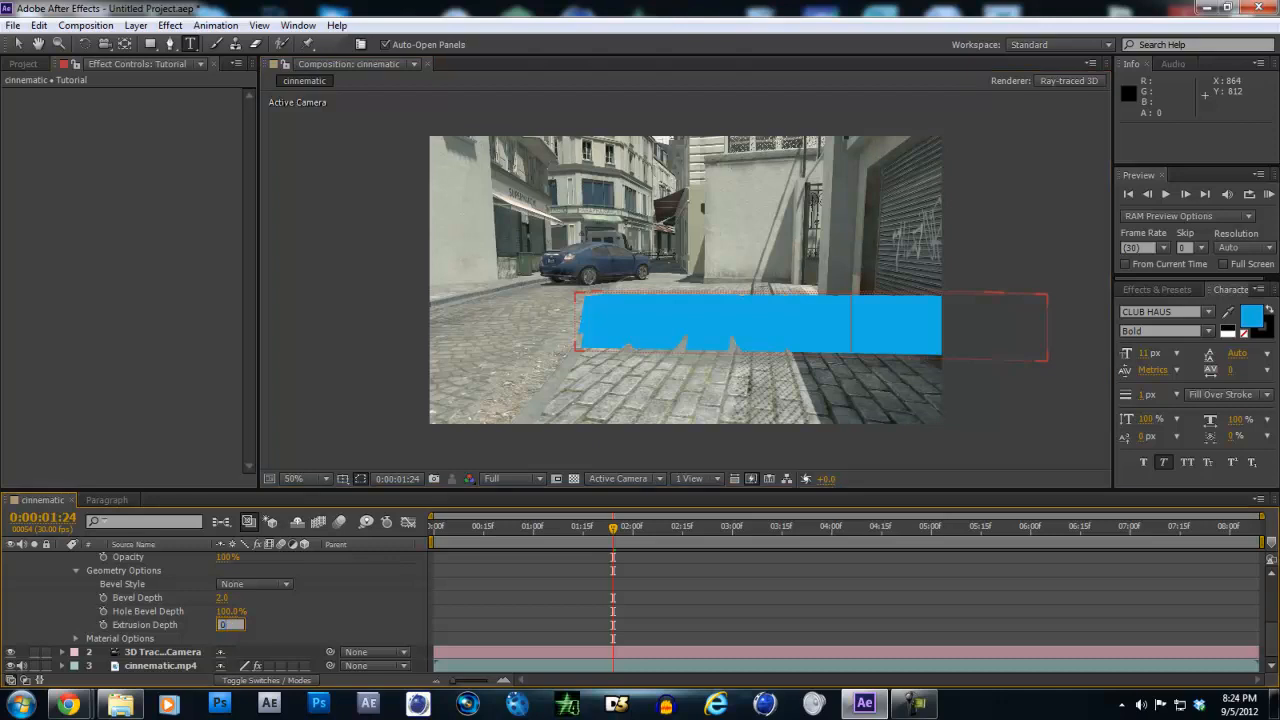
pyautogui.press('Return')
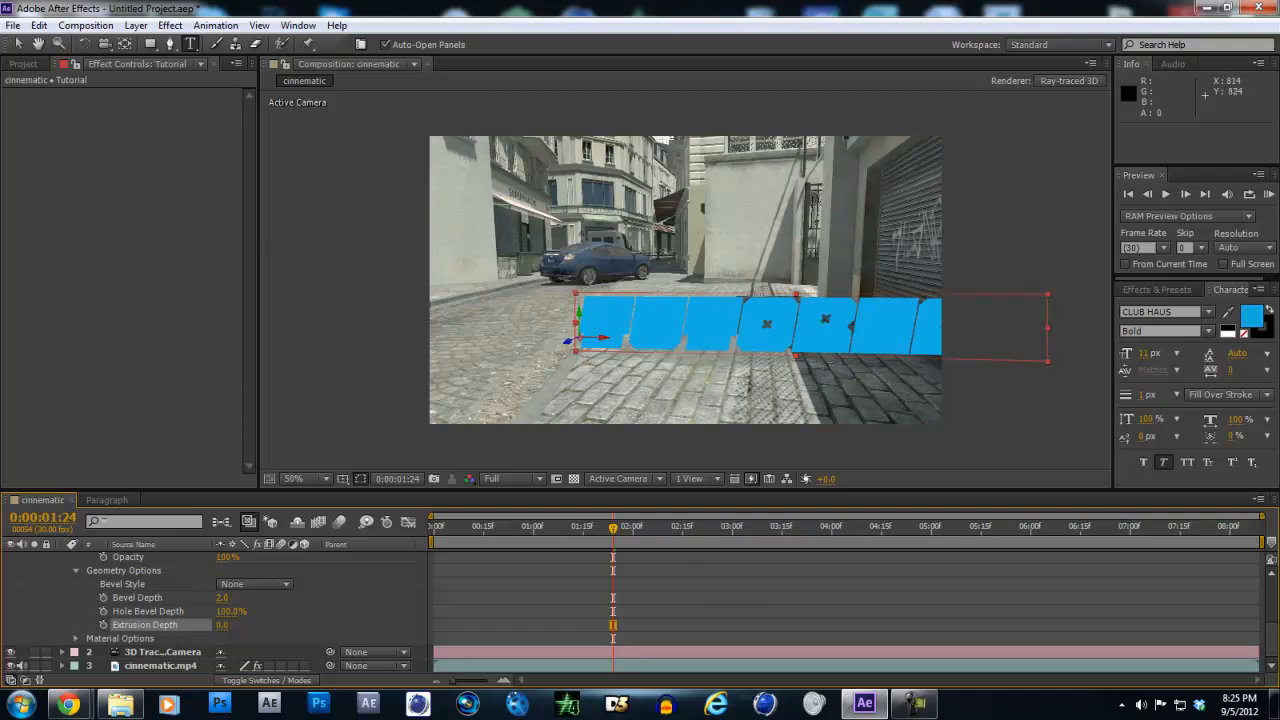
pyautogui.moveTo(1044, 331); pyautogui.dragTo(584, 326)
pyautogui.click(1207, 312)
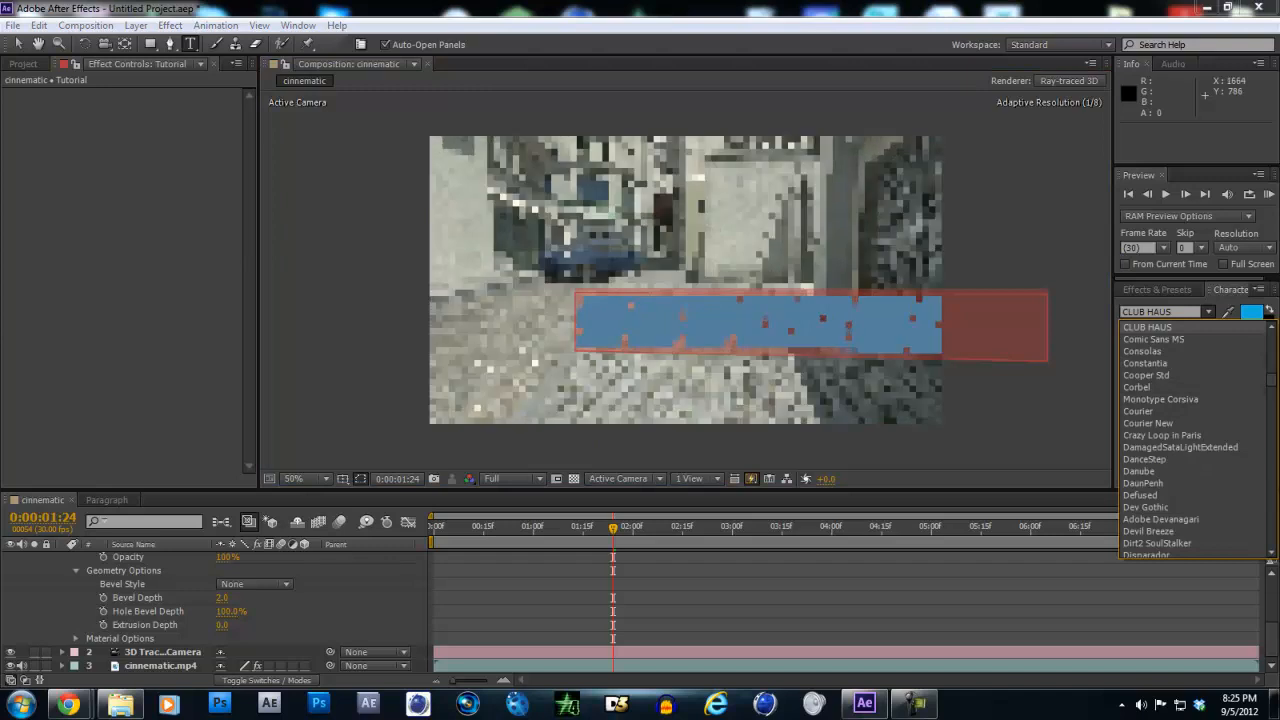
pyautogui.scroll(-1, 1190, 430)
pyautogui.scroll(5, 1190, 420)
pyautogui.scroll(3, 1190, 430)
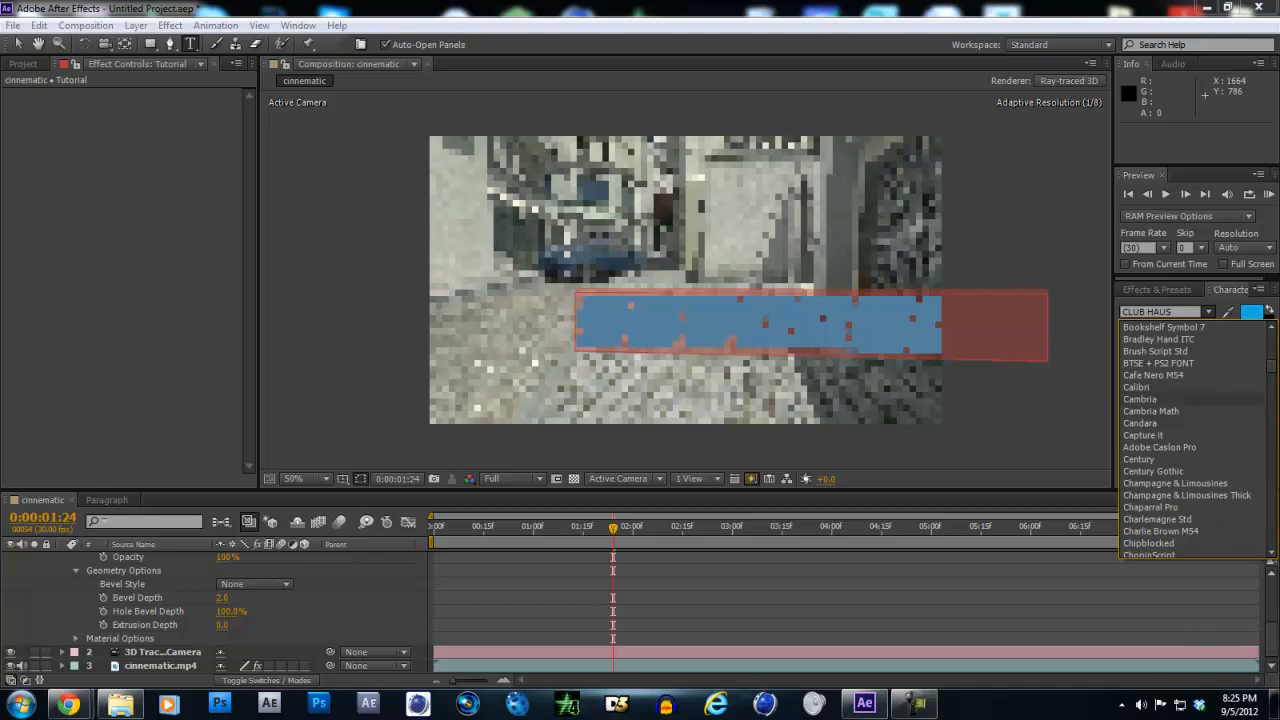
pyautogui.click(1150, 399)
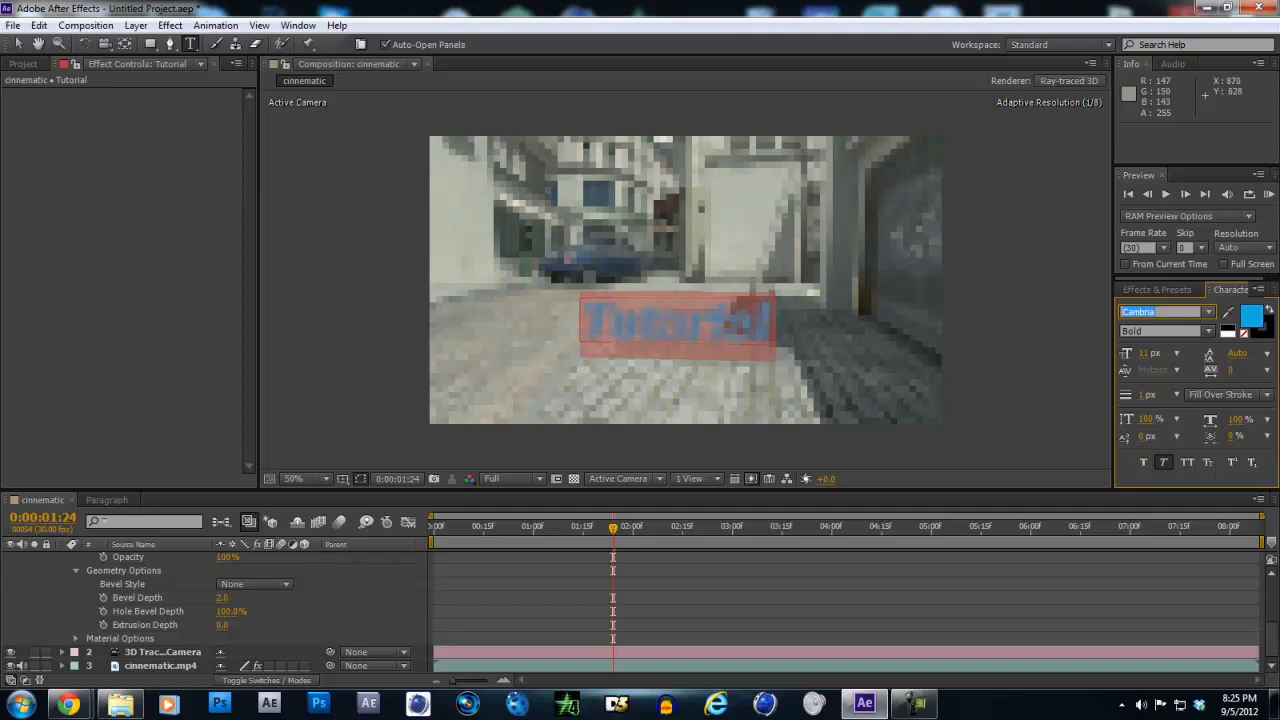
pyautogui.click(737, 333)
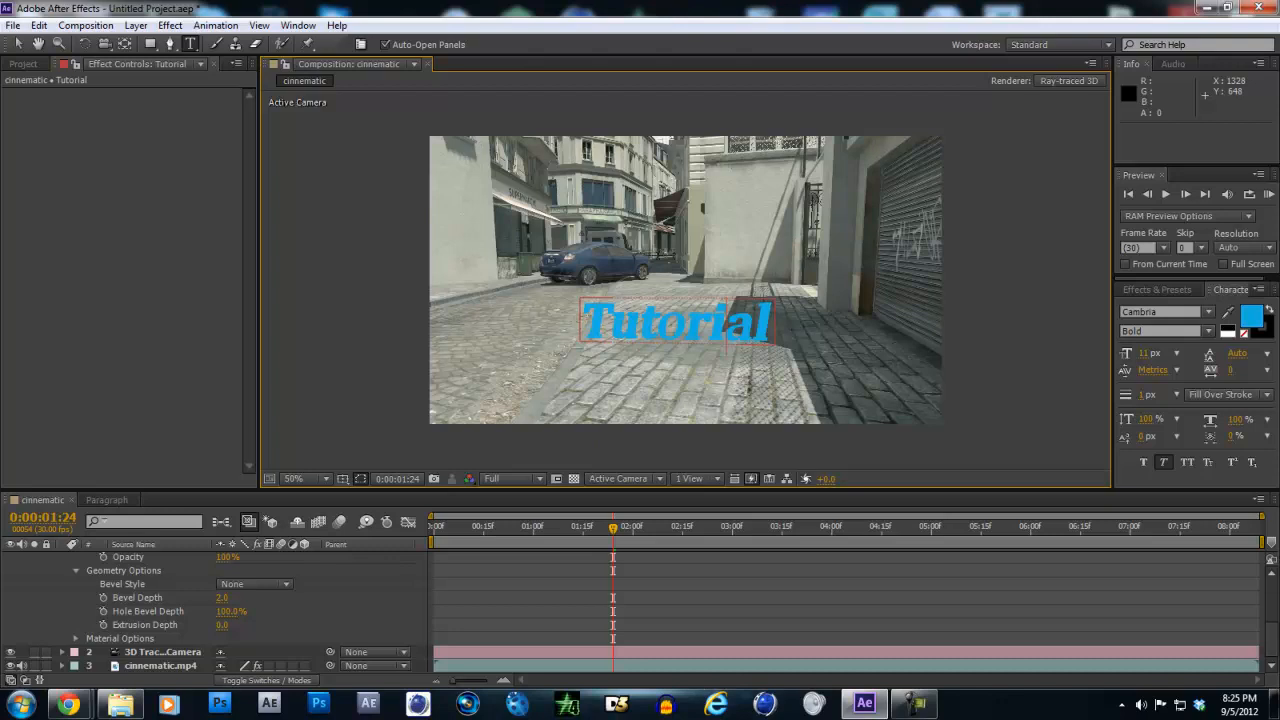
pyautogui.press('v')
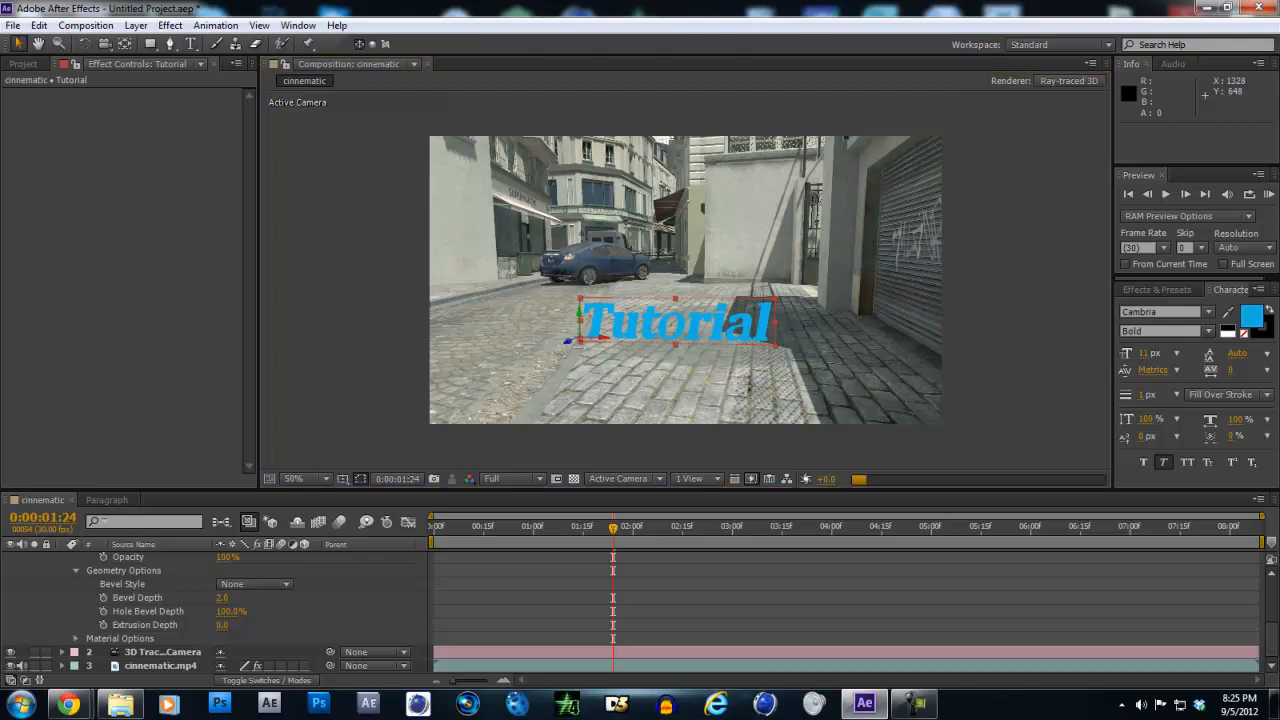